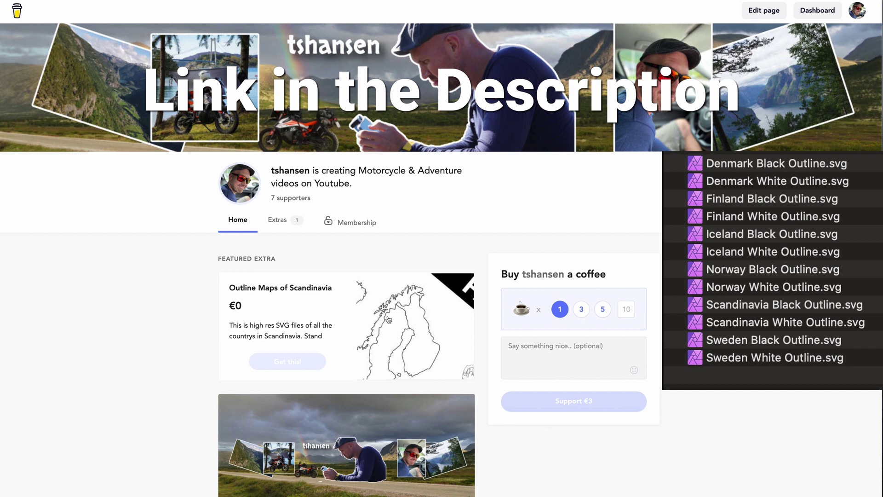
Open the free Outline Maps of Scandinavia download offer on Buy Me a Coffee
{"action": "left_click", "coordinate": [381, 330]}
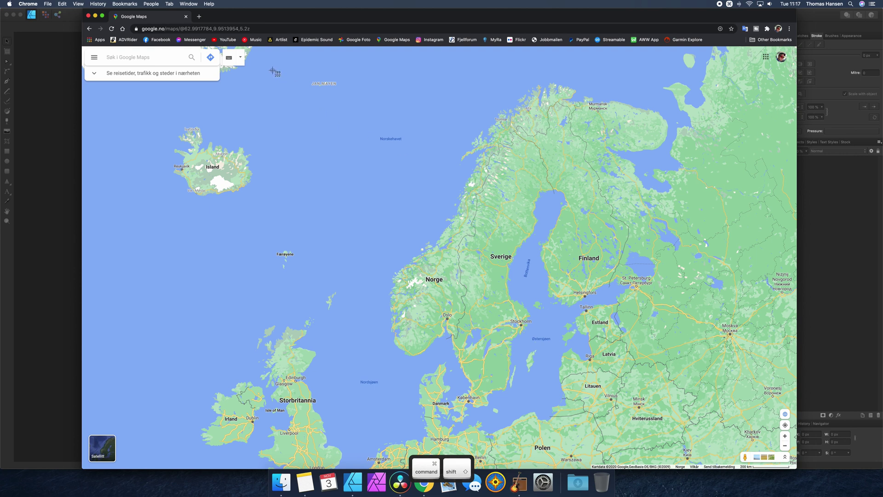
Take a region screenshot covering Scandinavia on the Google Maps view
{"action": "left_click_drag", "start_coordinate": [297, 63], "coordinate": [705, 467]}
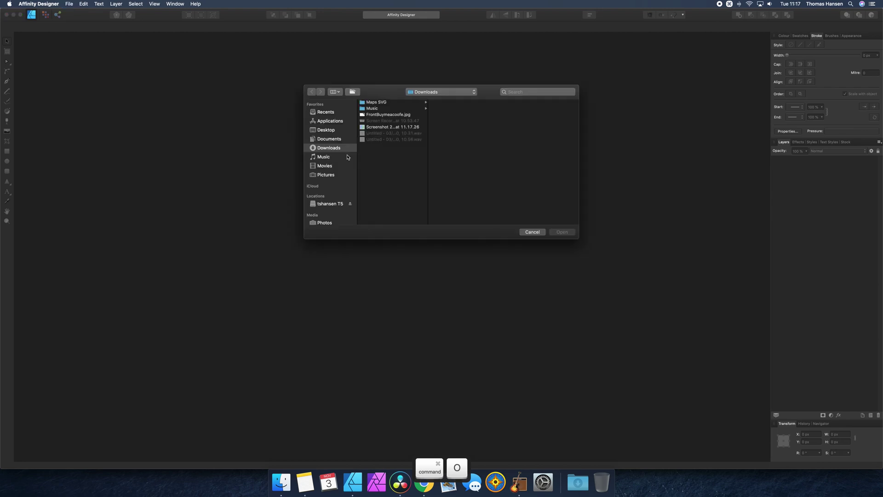
Open the Scandinavia screenshot and pen-trace the northern Norwegian coast westward from near Murmansk
{"action": "left_click", "coordinate": [386, 127]}
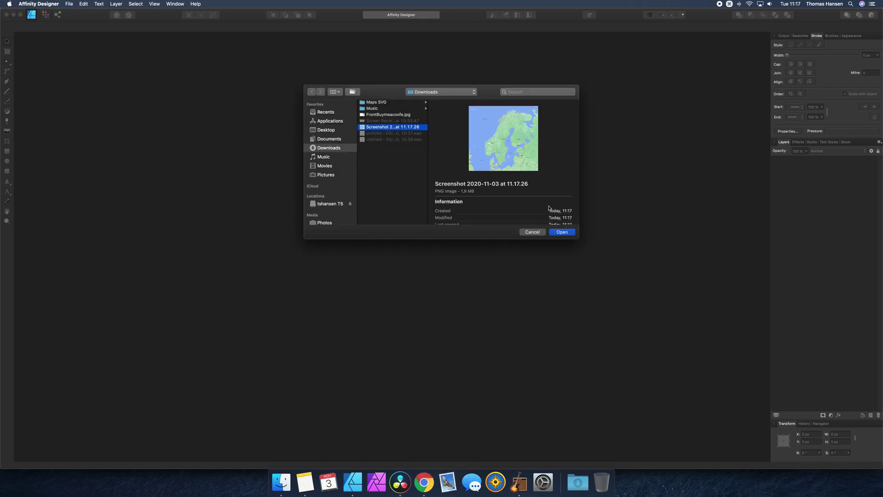
{"action": "left_click", "coordinate": [564, 234]}
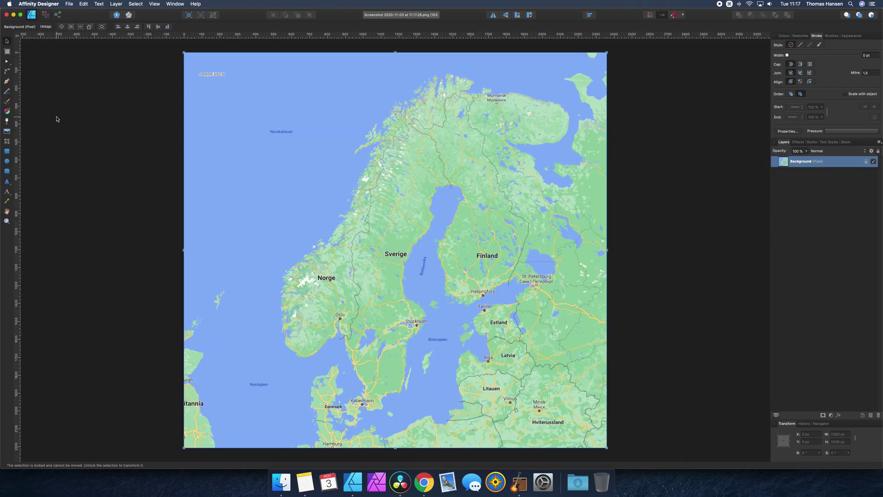
{"action": "left_click", "coordinate": [7, 82]}
{"action": "scroll", "coordinate": [479, 103], "scroll_direction": "up", "scroll_amount": 3, "text": "alt"}
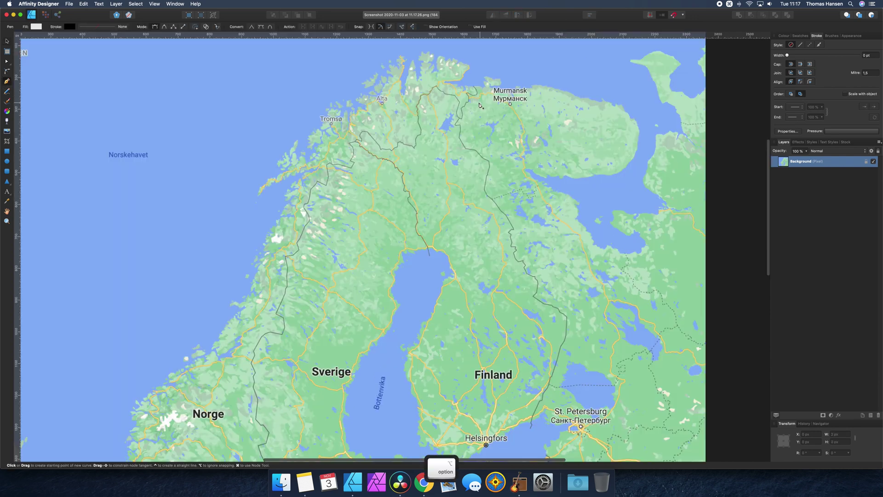
{"action": "left_click", "coordinate": [464, 70]}
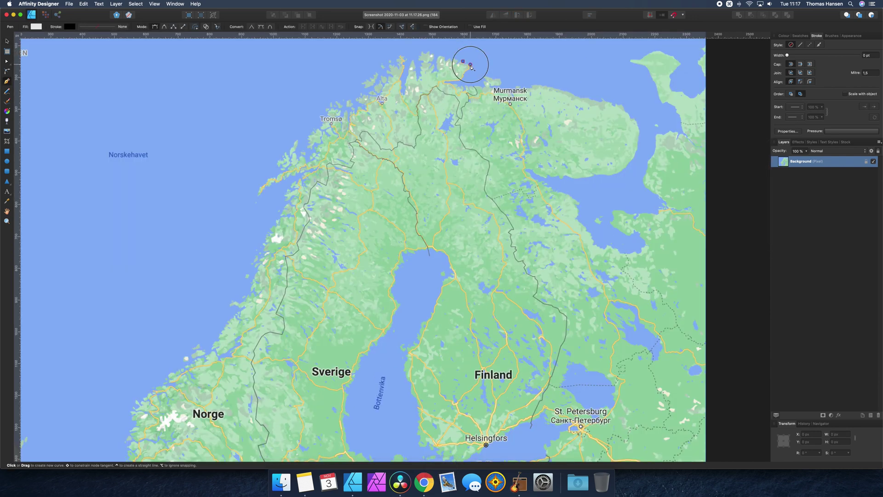
{"action": "left_click", "coordinate": [460, 81]}
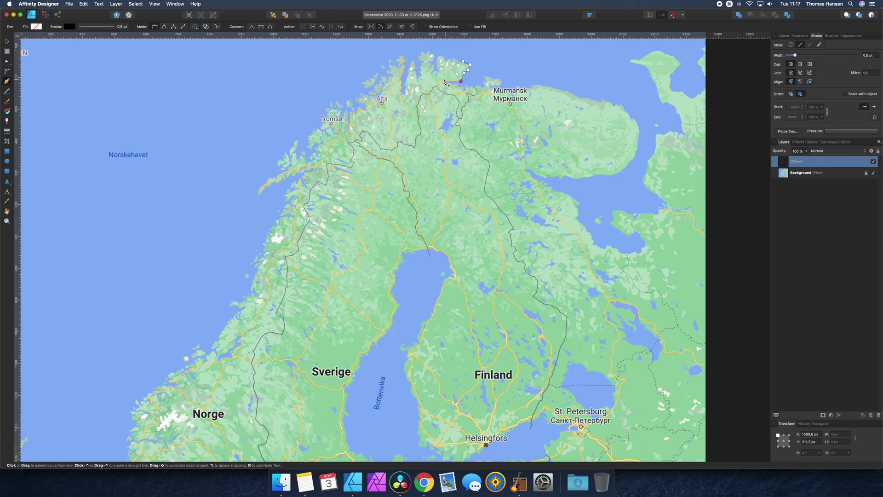
{"action": "left_click", "coordinate": [444, 80]}
{"action": "left_click", "coordinate": [454, 109]}
{"action": "left_click", "coordinate": [457, 104]}
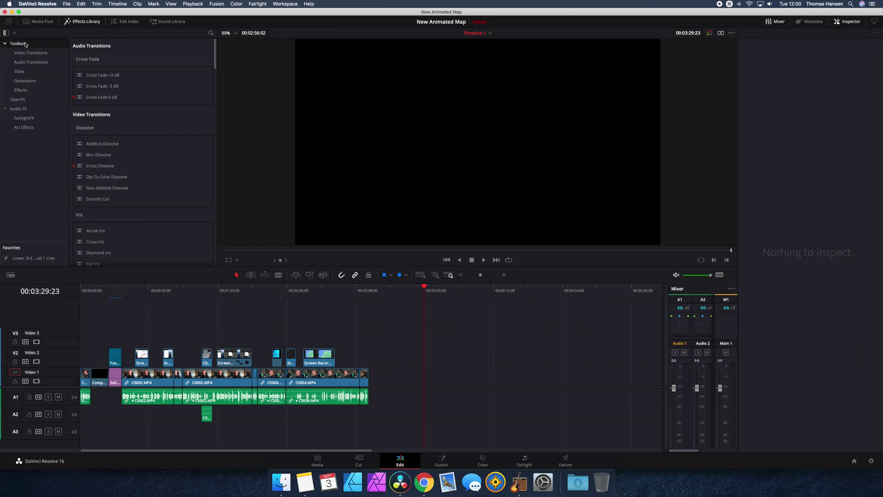
Place a Fusion Composition from the Effects toolbox at the timeline end and open it in Fusion
{"action": "left_click", "coordinate": [26, 92]}
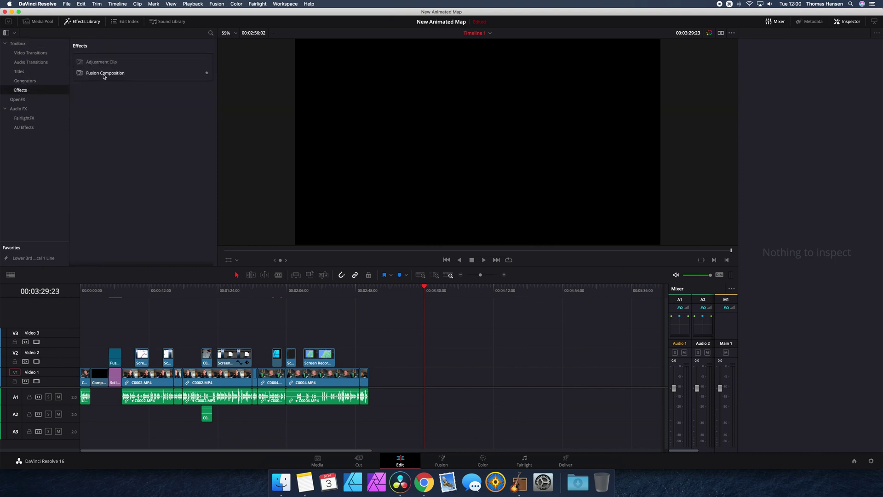
{"action": "left_click_drag", "start_coordinate": [104, 77], "coordinate": [433, 383]}
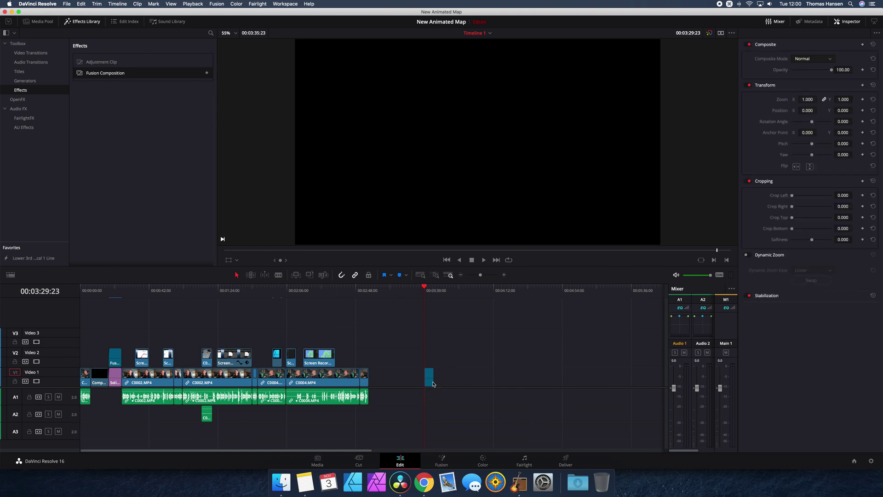
{"action": "left_click", "coordinate": [442, 460]}
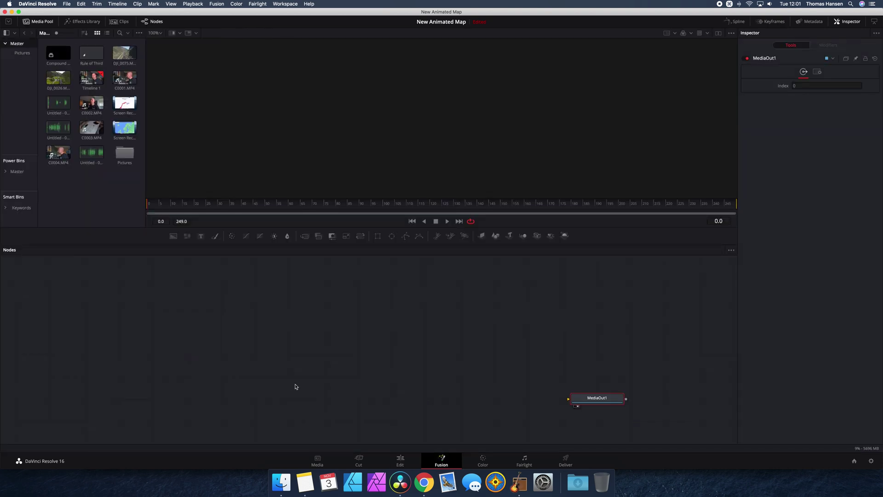
Add a Background node with Alpha 0 and insert Merge1 between it and MediaOut1
{"action": "left_click_drag", "start_coordinate": [173, 238], "coordinate": [609, 402]}
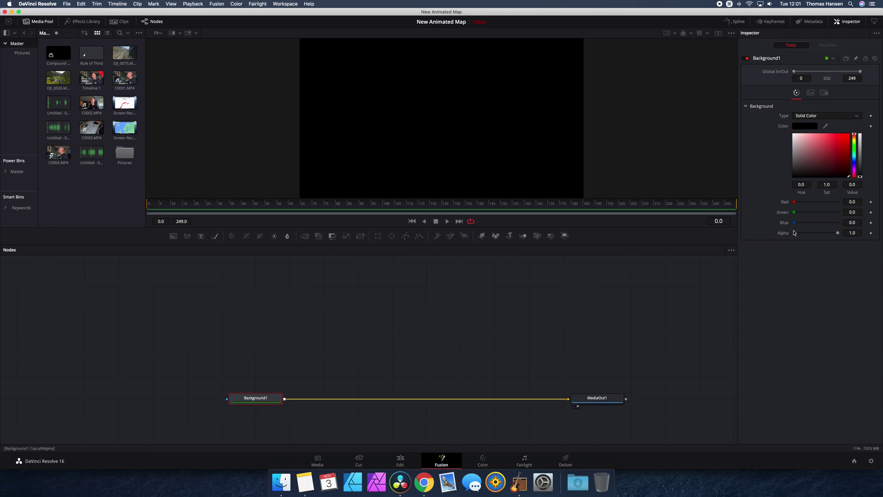
{"action": "left_click_drag", "start_coordinate": [838, 234], "coordinate": [797, 234]}
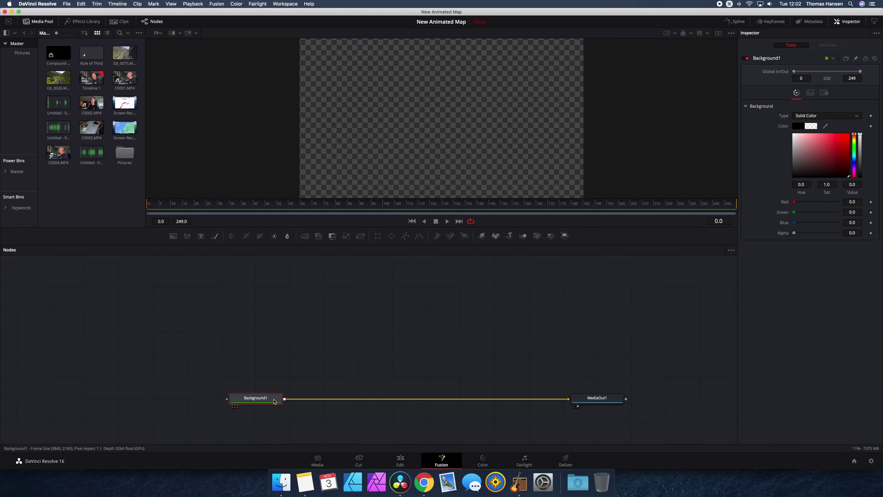
{"action": "left_click", "coordinate": [305, 237]}
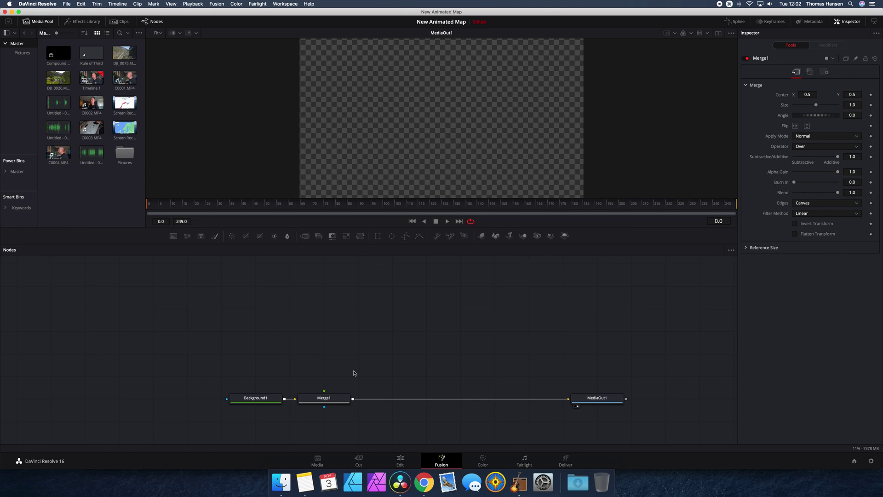
Import Norway White Outline.svg as an SVG at 1500 px width (1500 × 1784)
{"action": "left_click", "coordinate": [215, 4]}
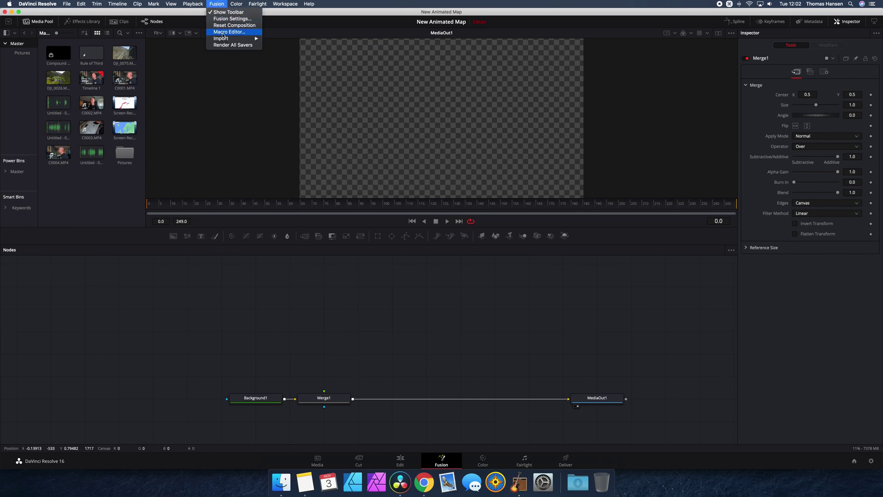
{"action": "mouse_move", "coordinate": [223, 41]}
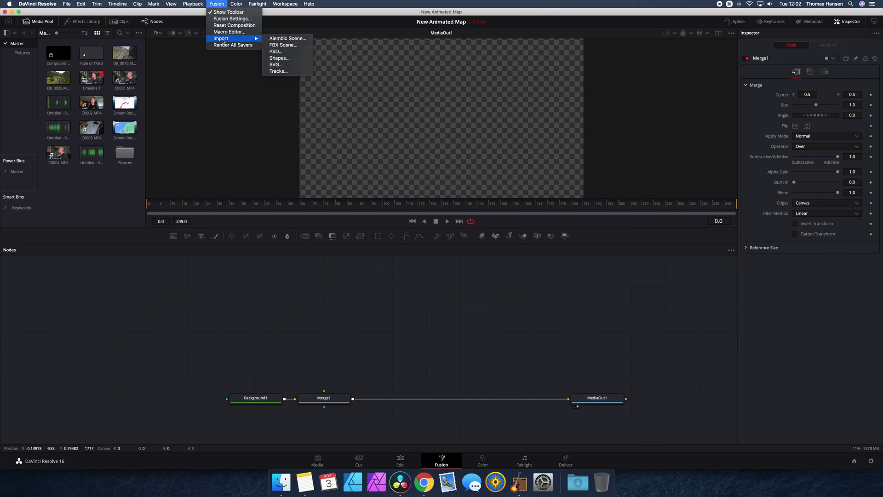
{"action": "left_click", "coordinate": [281, 69]}
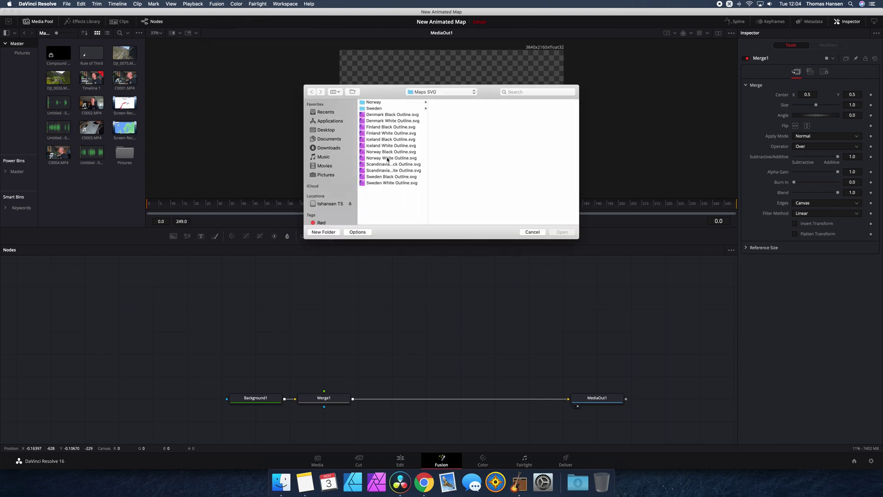
{"action": "left_click", "coordinate": [387, 158]}
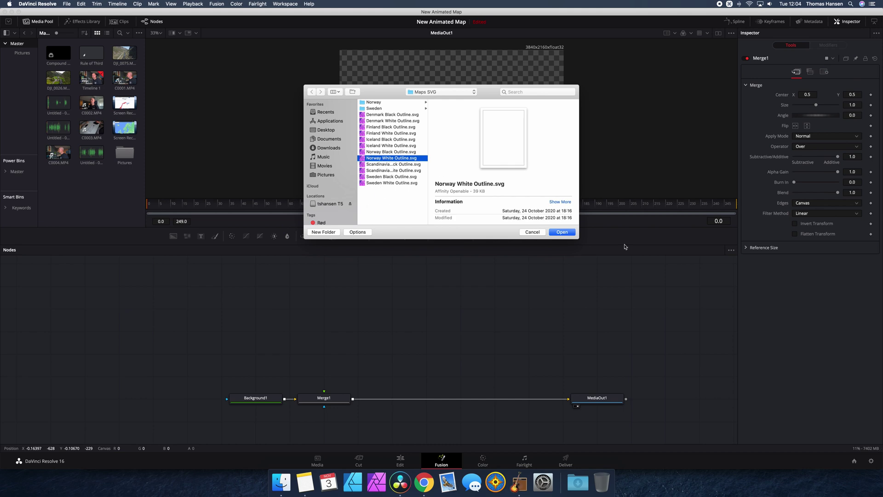
{"action": "left_click", "coordinate": [562, 231]}
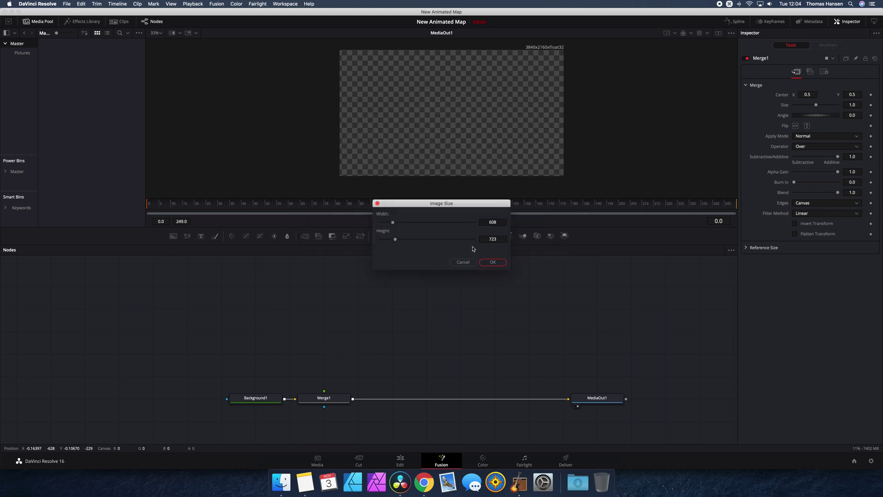
{"action": "left_click", "coordinate": [494, 223]}
{"action": "key", "text": "Return"}
{"action": "left_click", "coordinate": [493, 262]}
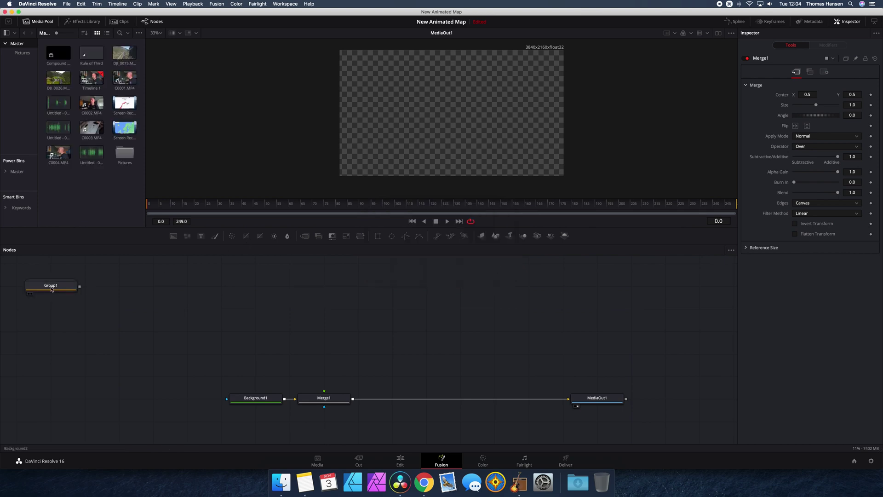
Inspect Group1's inner Background2 and Polygon1 nodes, collapse Group1, and wire its output into Merge1
{"action": "left_click_drag", "start_coordinate": [55, 289], "coordinate": [330, 330]}
{"action": "left_click", "coordinate": [330, 330]}
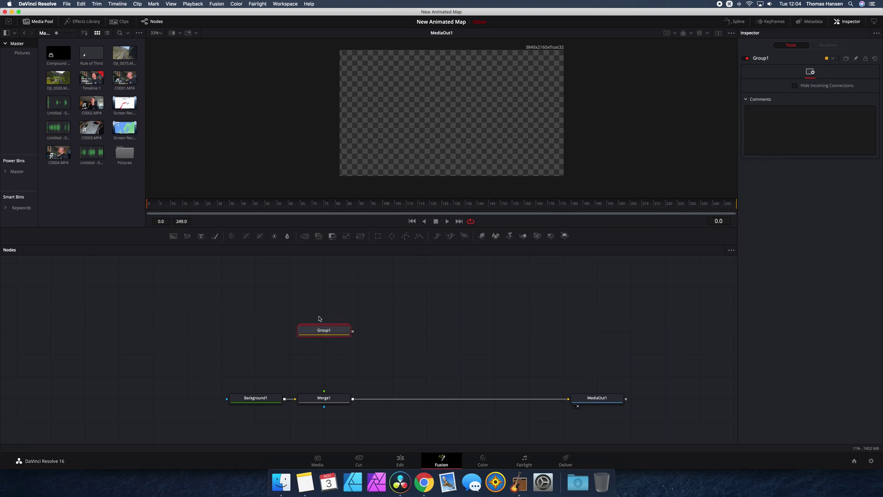
{"action": "key", "text": "super+z"}
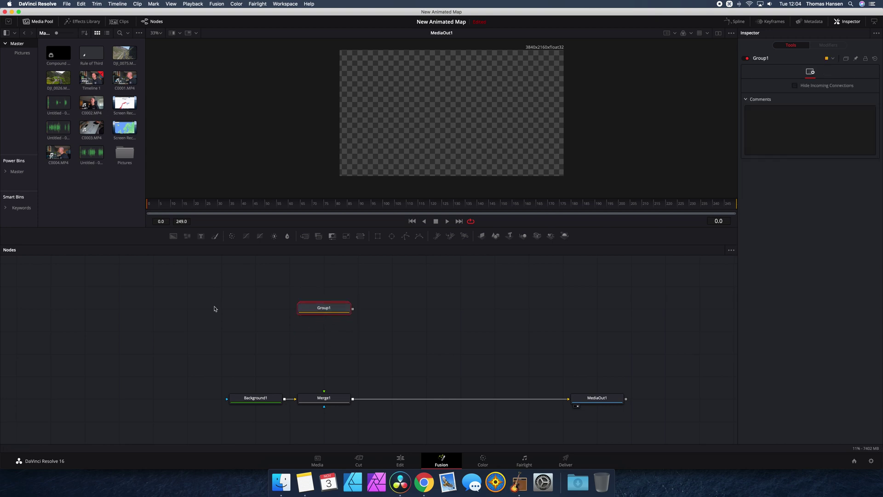
{"action": "double_click", "coordinate": [325, 307]}
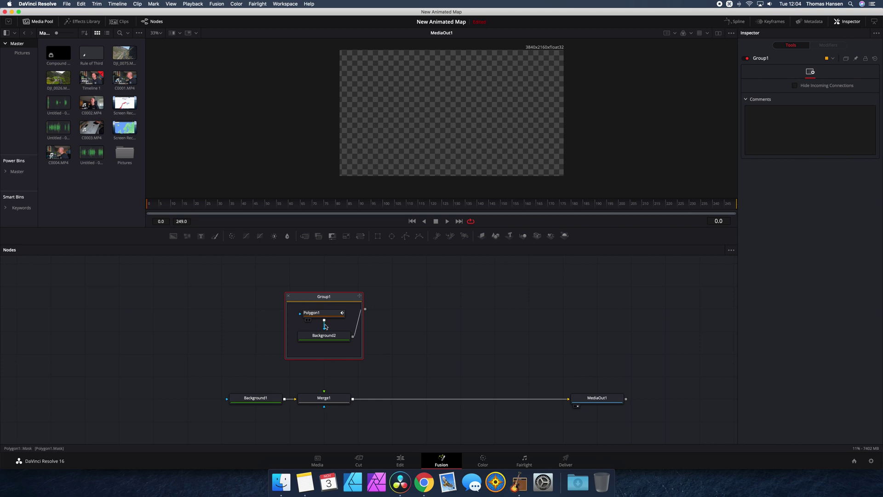
{"action": "left_click", "coordinate": [329, 341]}
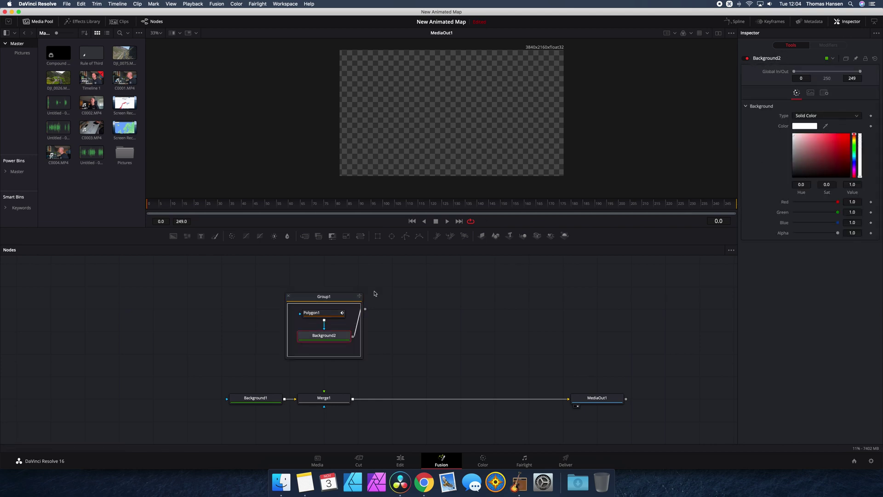
{"action": "left_click", "coordinate": [327, 318]}
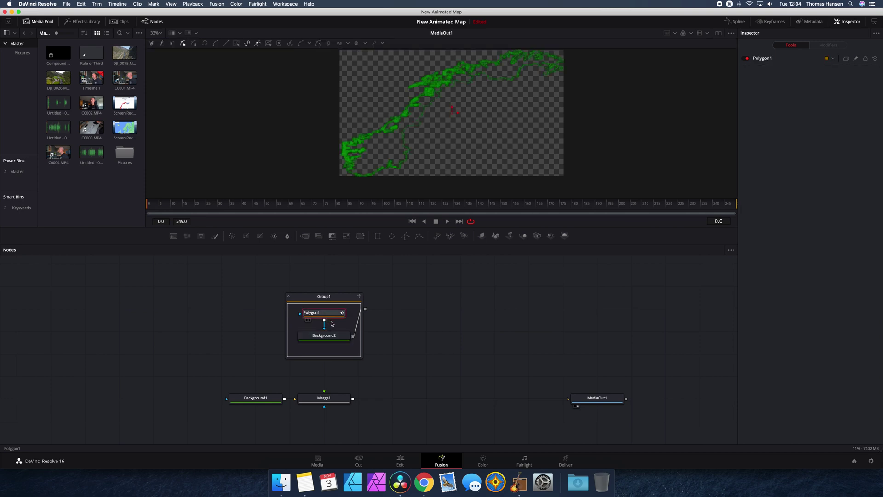
{"action": "left_click", "coordinate": [288, 296]}
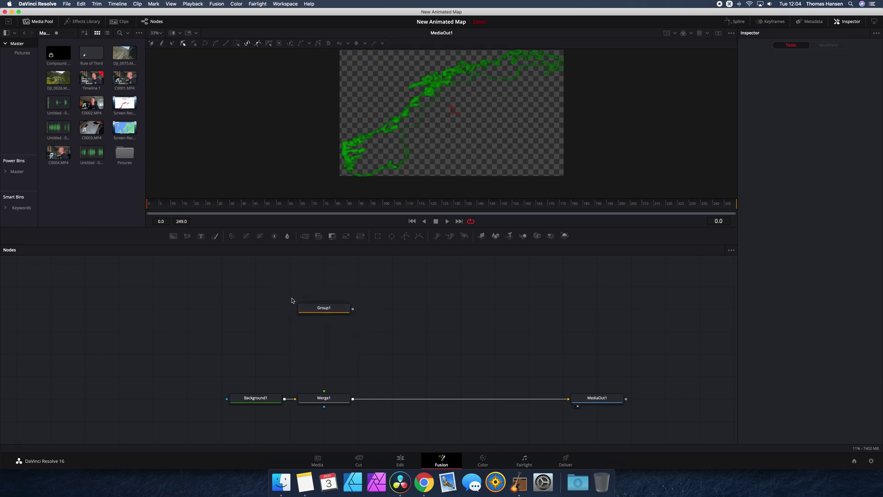
{"action": "left_click_drag", "start_coordinate": [353, 308], "coordinate": [324, 391]}
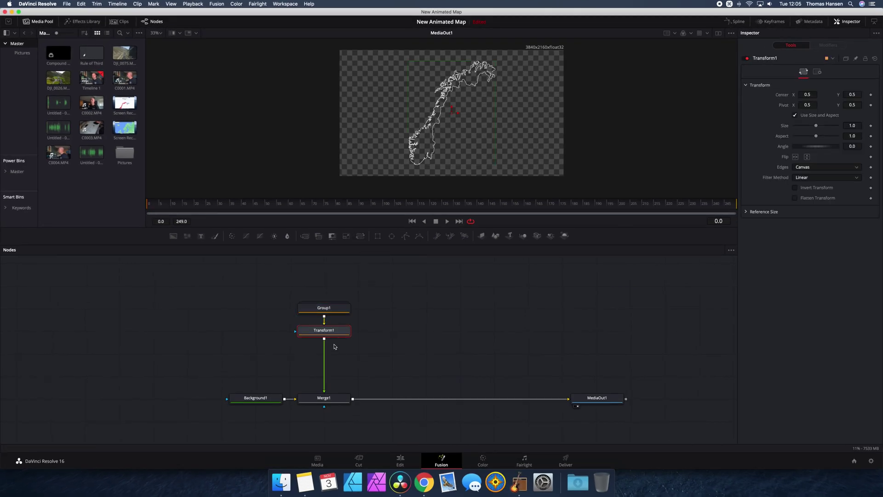
Set Transform1 to size 2.51 and centre 1.785, 1.407, then bring up Select Tool on Group1
{"action": "left_click_drag", "start_coordinate": [324, 331], "coordinate": [324, 353]}
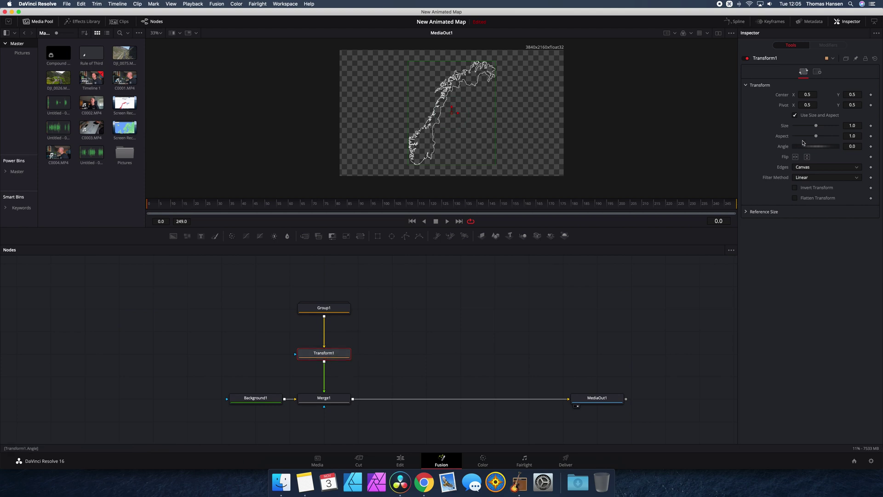
{"action": "left_click_drag", "start_coordinate": [817, 126], "coordinate": [854, 128]}
{"action": "left_click_drag", "start_coordinate": [454, 111], "coordinate": [594, 117]}
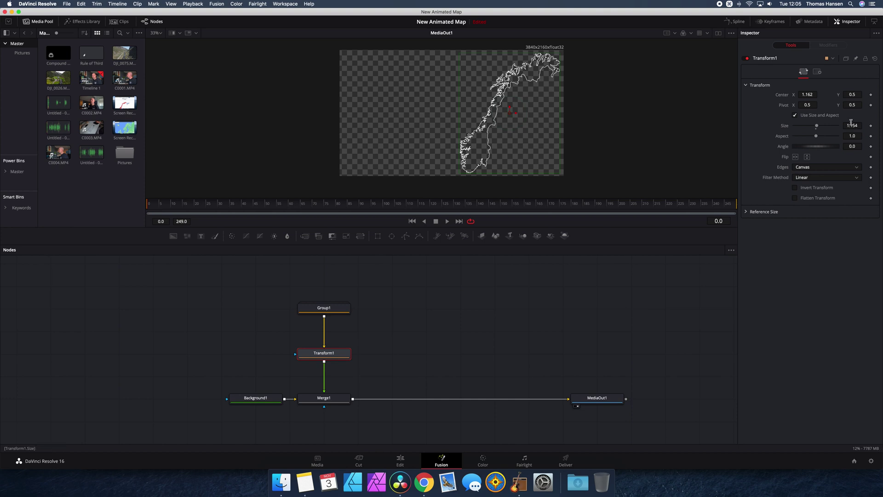
{"action": "left_click_drag", "start_coordinate": [851, 128], "coordinate": [737, 104]}
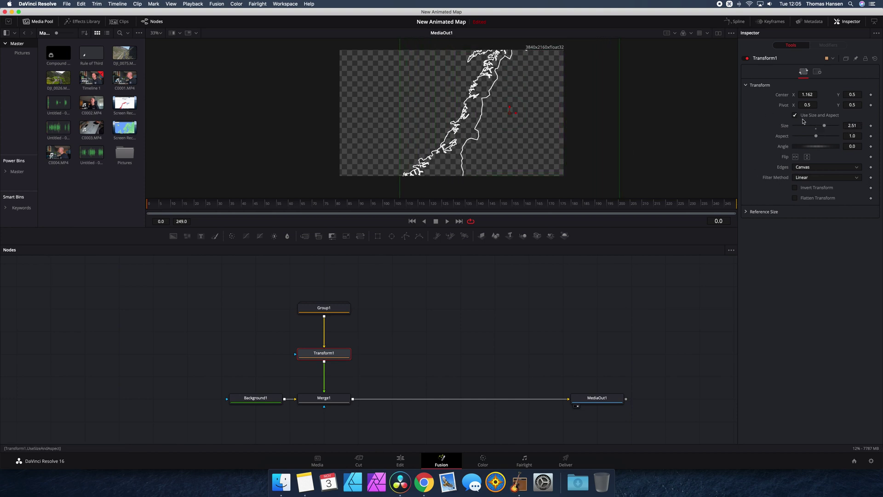
{"action": "left_click_drag", "start_coordinate": [809, 94], "coordinate": [678, 24]}
{"action": "left_click", "coordinate": [336, 309]}
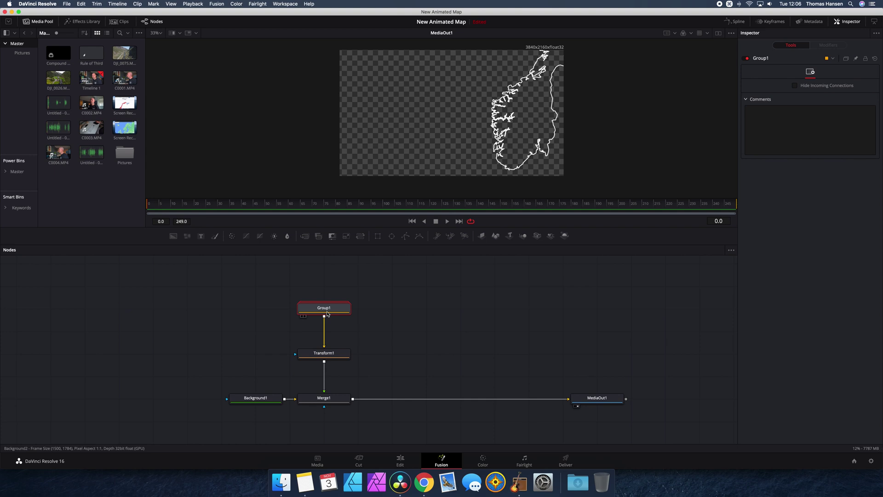
{"action": "key", "text": "shift+space"}
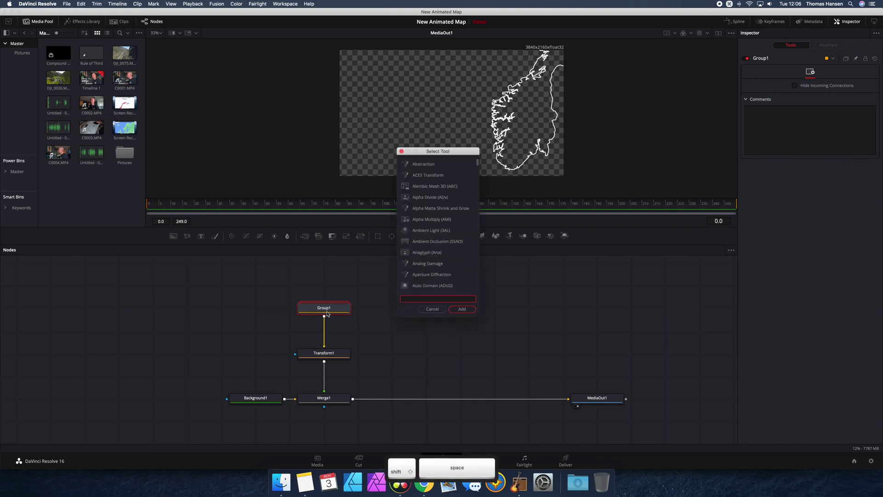
Add a Drop Shadow after Group1 with Blur 0 and Drop Distance 0.0029
{"action": "type", "text": "drop"}
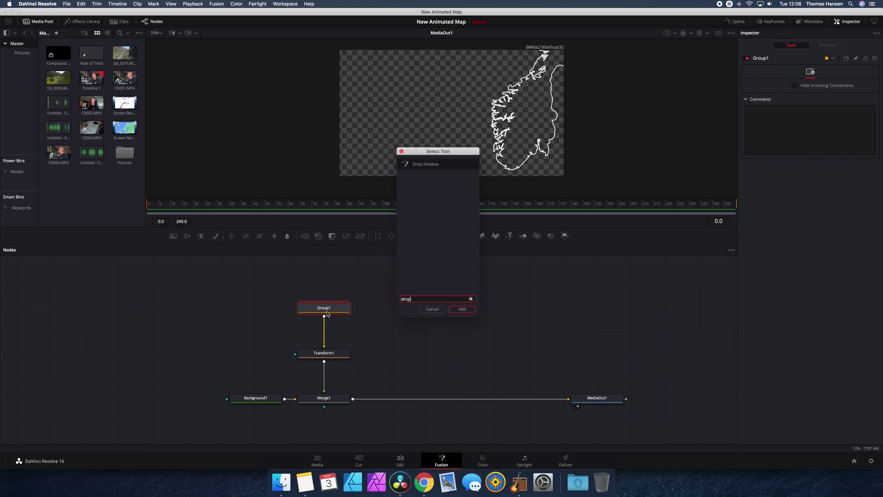
{"action": "left_click", "coordinate": [471, 308]}
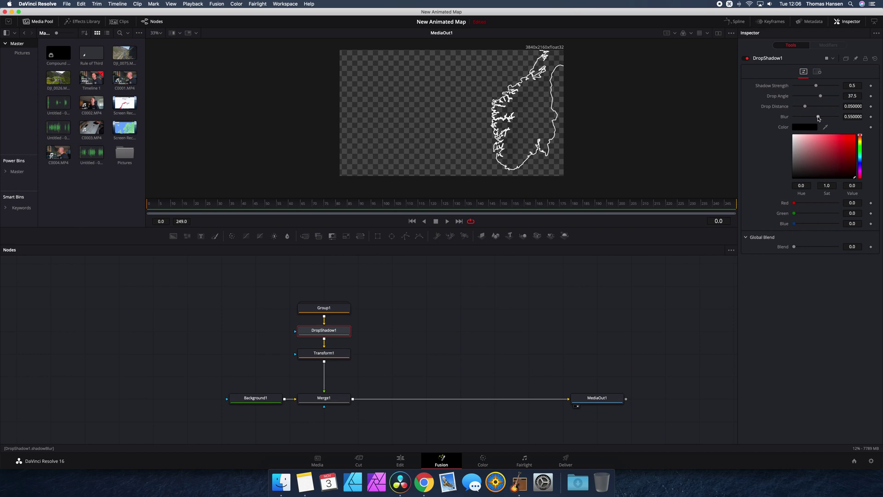
{"action": "left_click_drag", "start_coordinate": [818, 118], "coordinate": [772, 125]}
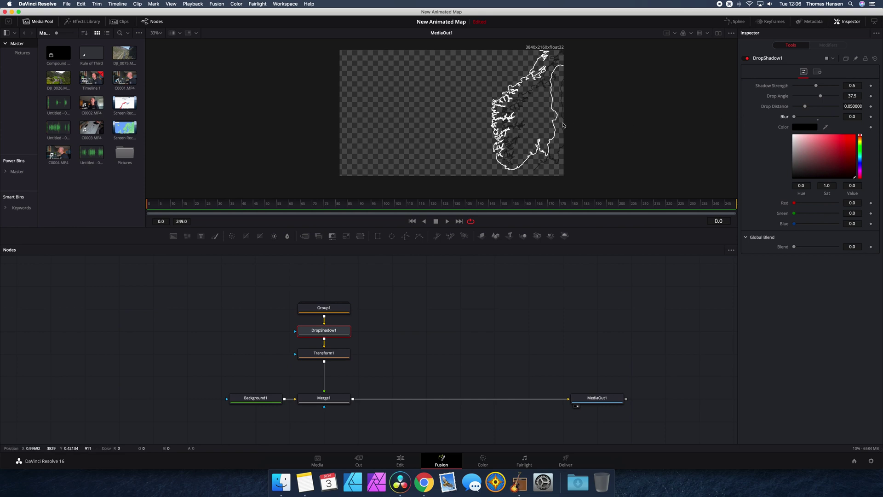
{"action": "scroll", "coordinate": [541, 118], "scroll_direction": "up", "scroll_amount": 10}
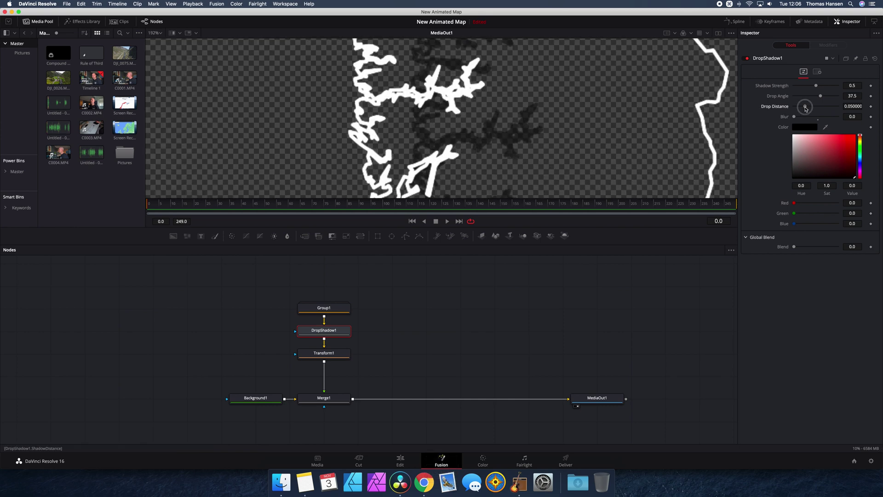
{"action": "left_click_drag", "start_coordinate": [806, 106], "coordinate": [794, 109]}
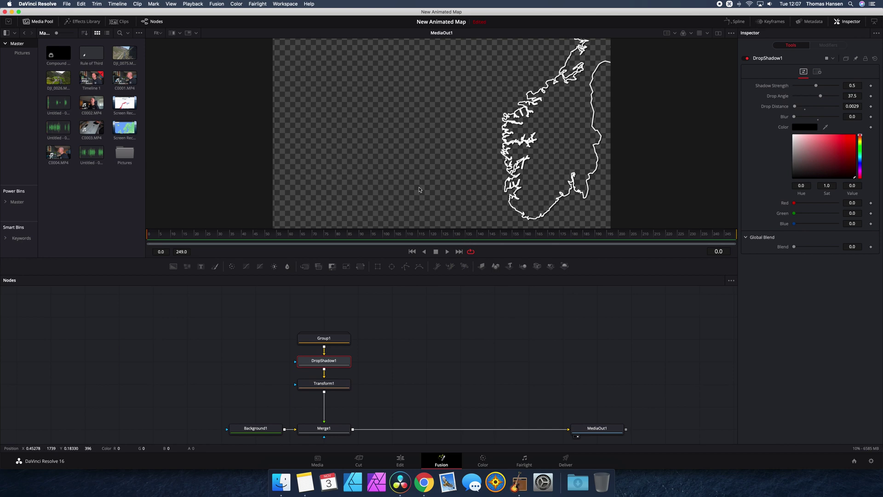
Add a white Background3 joined through Merge2 and mask it with an Ellipse
{"action": "left_click", "coordinate": [411, 372]}
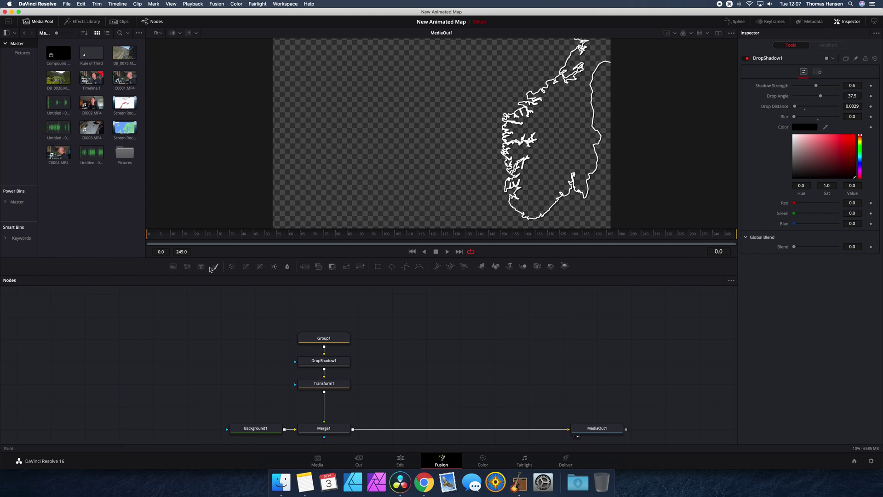
{"action": "left_click_drag", "start_coordinate": [173, 268], "coordinate": [353, 431]}
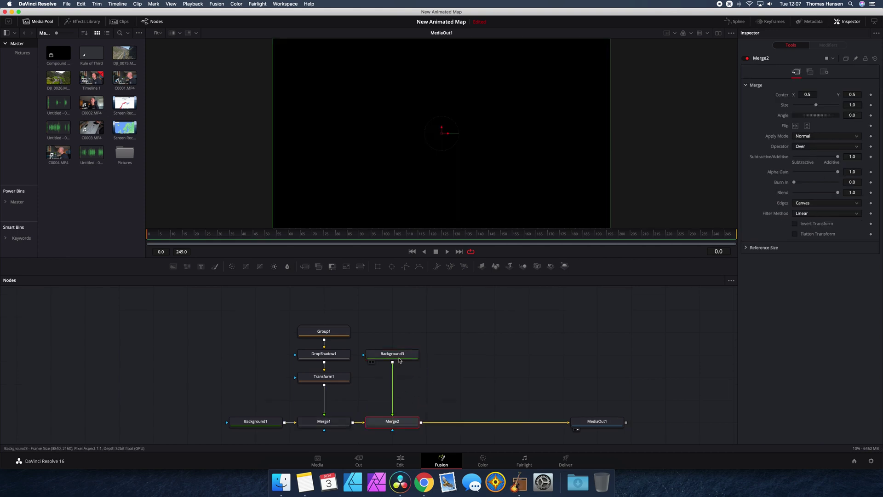
{"action": "left_click", "coordinate": [401, 358]}
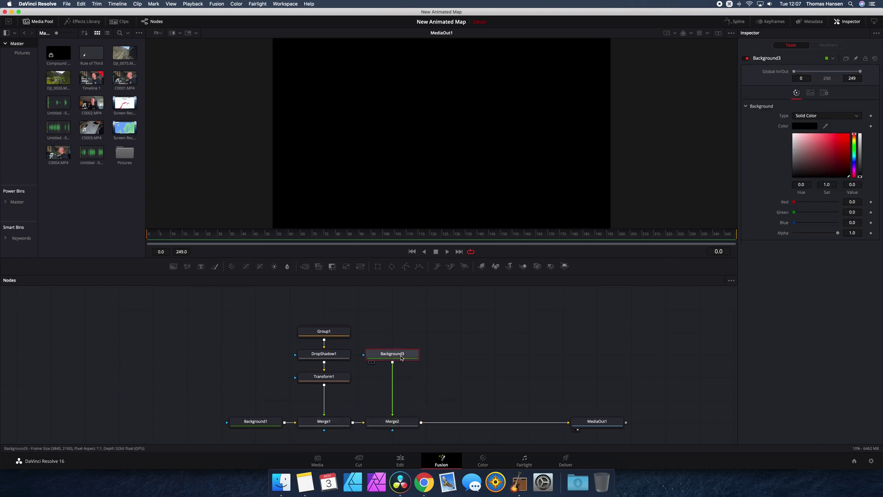
{"action": "left_click_drag", "start_coordinate": [804, 149], "coordinate": [781, 114]}
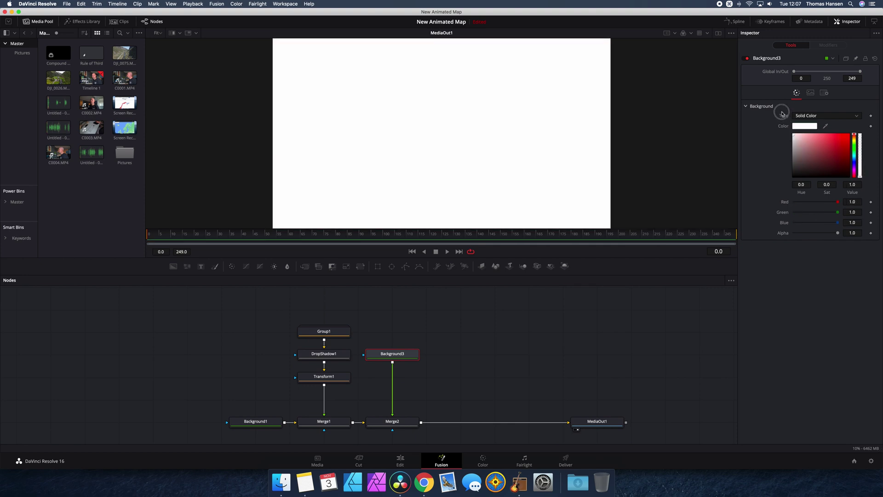
{"action": "left_click", "coordinate": [392, 266]}
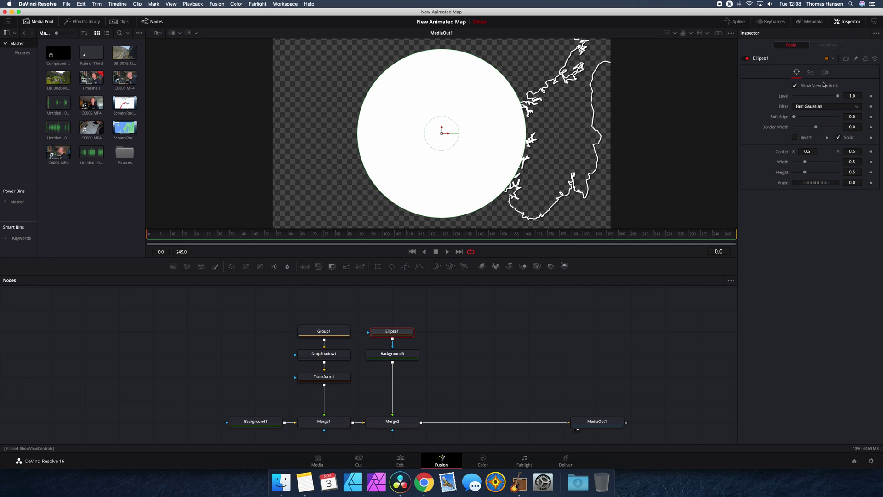
Turn Ellipse1 into a hollow ring with a thin border and shrink it to a small circle
{"action": "left_click", "coordinate": [838, 137]}
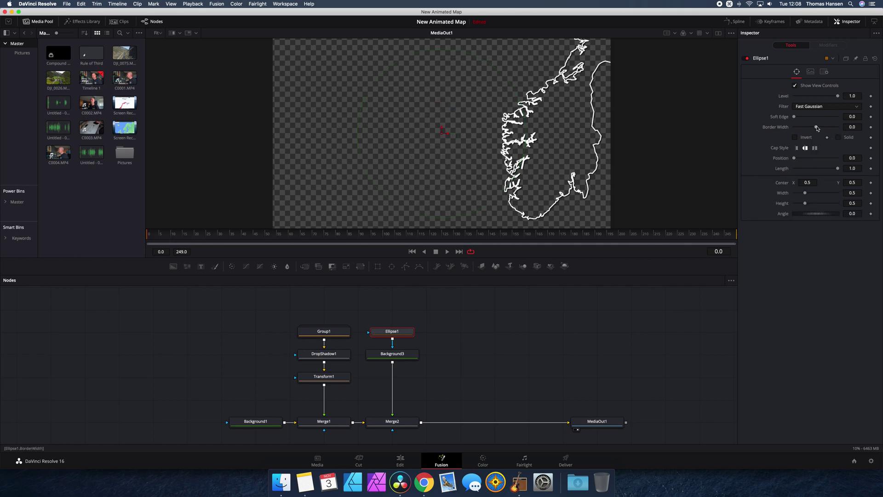
{"action": "left_click_drag", "start_coordinate": [817, 128], "coordinate": [818, 129]}
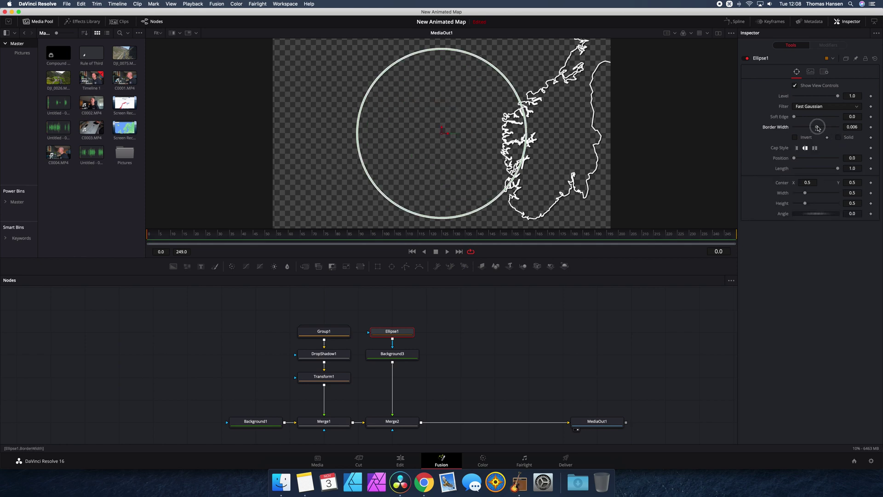
{"action": "left_click_drag", "start_coordinate": [494, 201], "coordinate": [455, 150]}
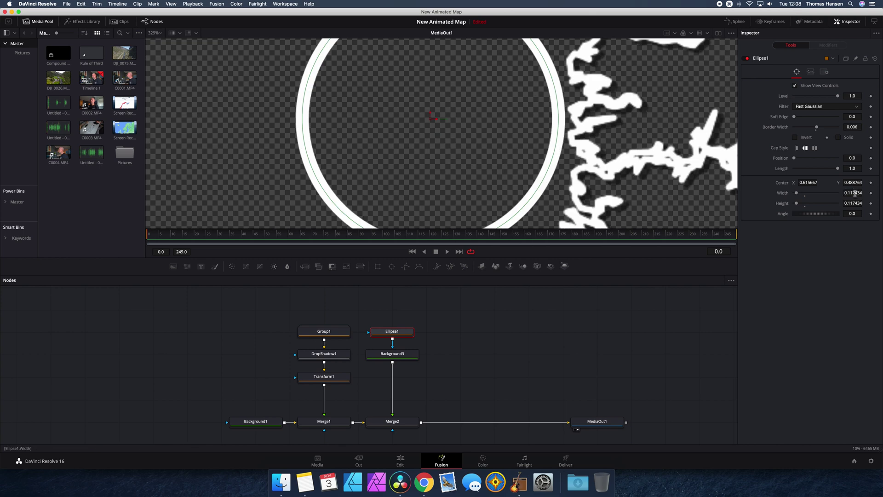
Link the ellipse Width to its Height by expression and reduce Height to 0.025
{"action": "left_click", "coordinate": [854, 195]}
{"action": "key", "text": "BackSpace"}
{"action": "type", "text": "0"}
{"action": "key", "text": "Tab"}
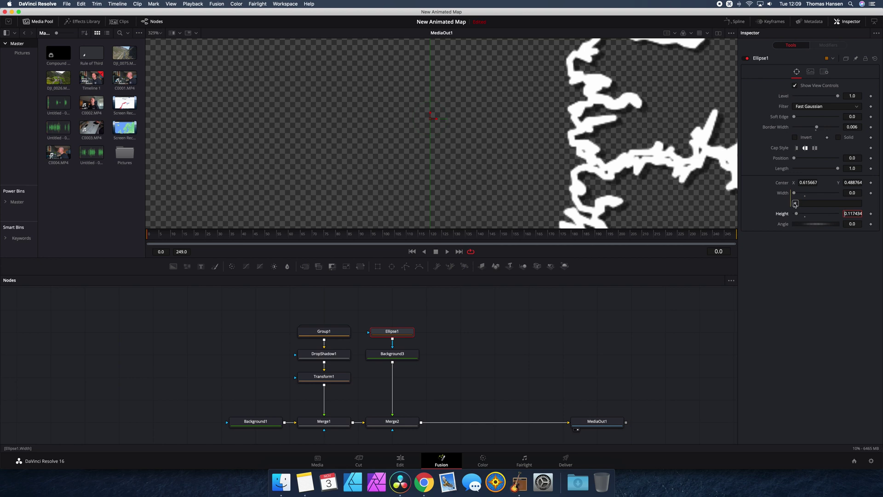
{"action": "left_click_drag", "start_coordinate": [796, 204], "coordinate": [787, 213]}
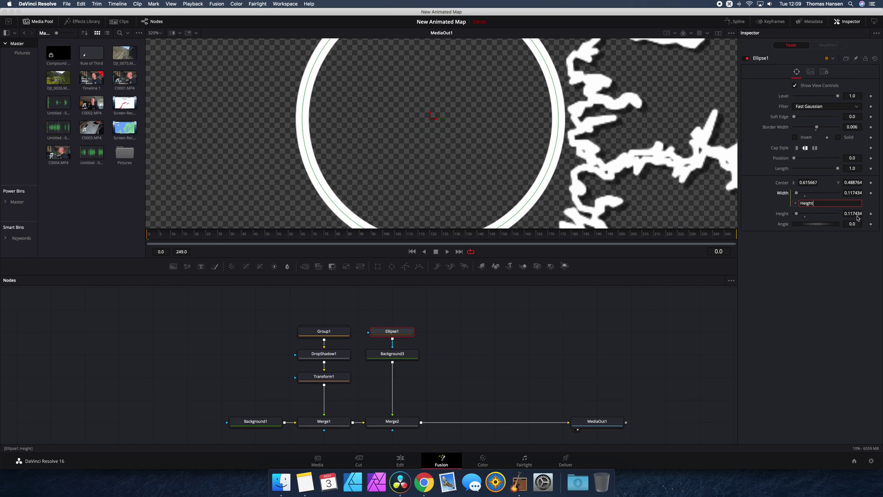
{"action": "mouse_move", "coordinate": [855, 214]}
{"action": "left_mouse_down"}
{"action": "mouse_move", "coordinate": [829, 217]}
{"action": "mouse_move", "coordinate": [842, 215]}
{"action": "left_mouse_up"}
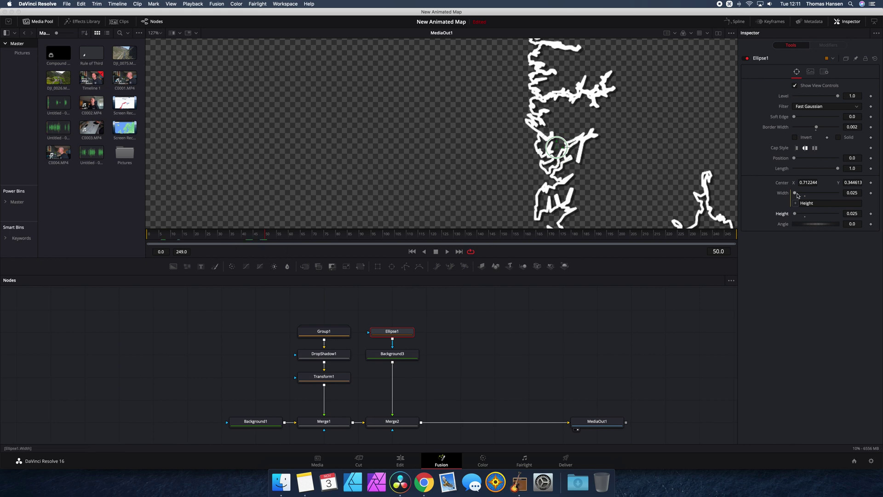
Keyframe the ring's Level and Height, then at frame 60 grow it to 0.04 and fade Level to 0
{"action": "left_click", "coordinate": [871, 97]}
{"action": "left_click", "coordinate": [870, 213]}
{"action": "left_click", "coordinate": [289, 237]}
{"action": "left_click_drag", "start_coordinate": [855, 216], "coordinate": [860, 216]}
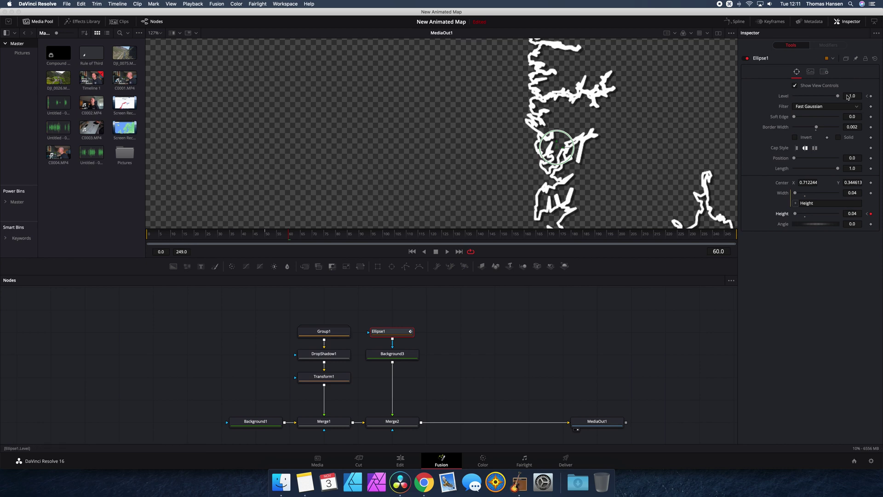
{"action": "left_click_drag", "start_coordinate": [838, 98], "coordinate": [768, 99]}
Shrink the ring to zero size at frame 40 and play back from frame 29 to check the pulse
{"action": "left_click", "coordinate": [266, 235]}
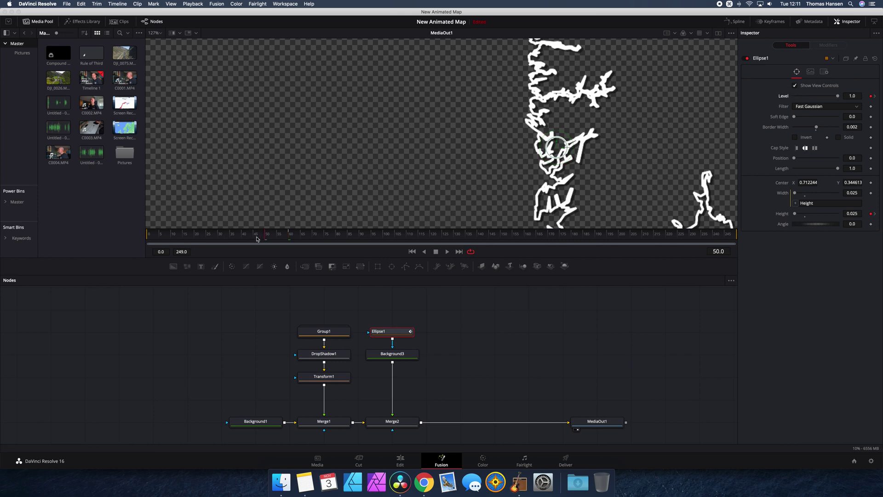
{"action": "left_click", "coordinate": [242, 234]}
{"action": "left_click_drag", "start_coordinate": [856, 216], "coordinate": [828, 222]}
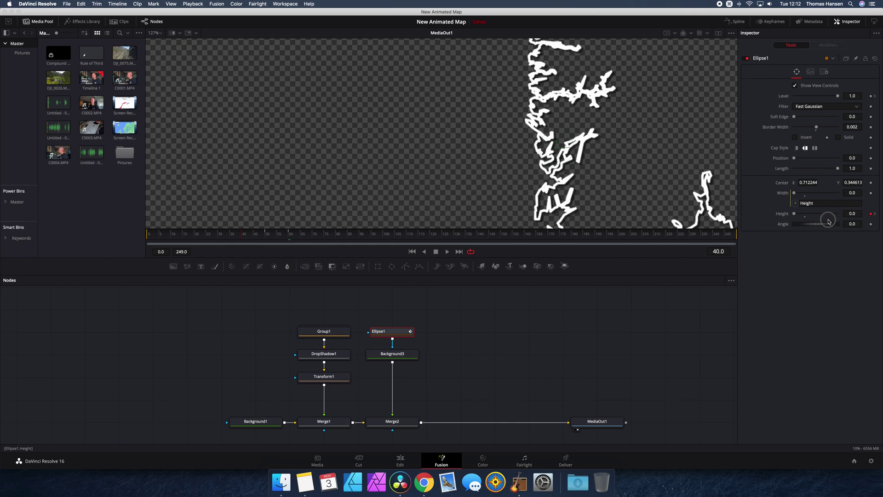
{"action": "left_click", "coordinate": [216, 234]}
{"action": "key", "text": "space"}
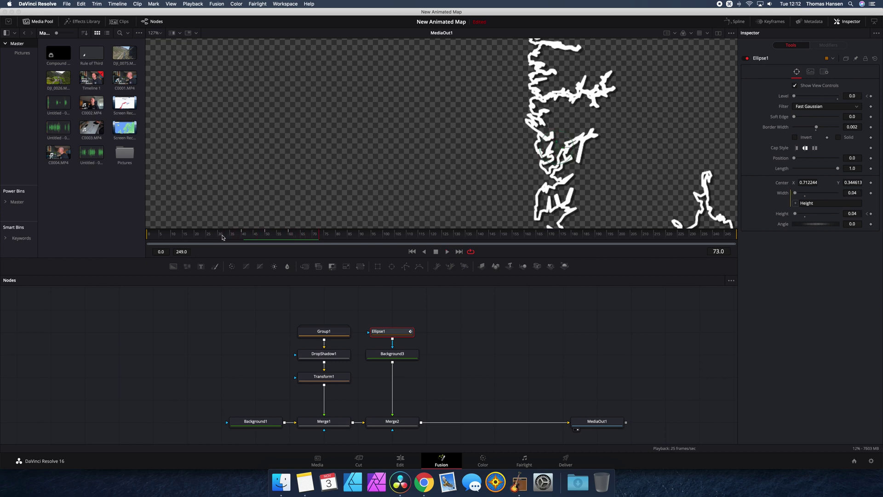
{"action": "key", "text": "space"}
Add a Time Speed node (searched as 'tim') to the node graph
{"action": "left_click", "coordinate": [443, 355]}
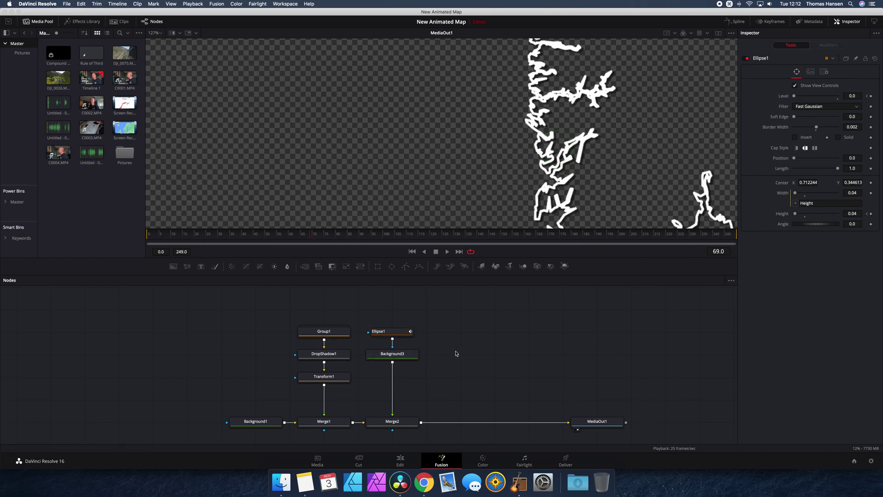
{"action": "key", "text": "shift+space"}
{"action": "type", "text": "drop"}
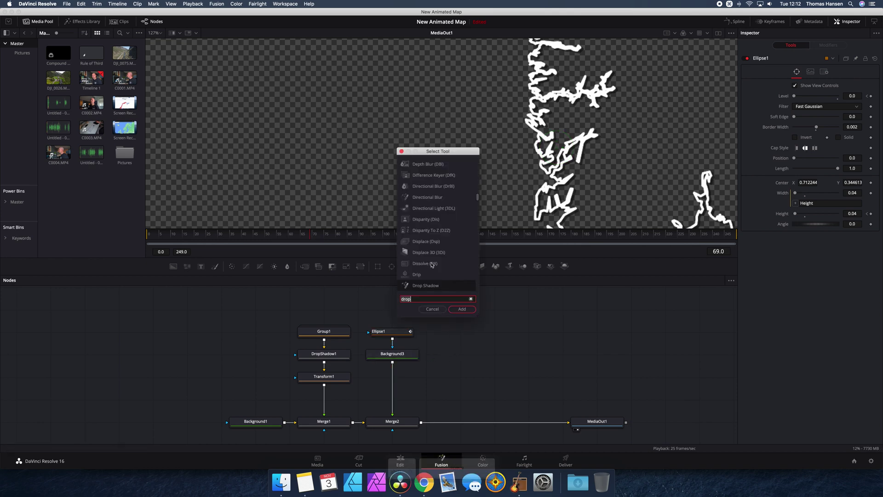
{"action": "key", "text": "BackSpace"}
{"action": "key", "text": "BackSpace"}
{"action": "key", "text": "BackSpace"}
{"action": "key", "text": "BackSpace"}
{"action": "type", "text": "time"}
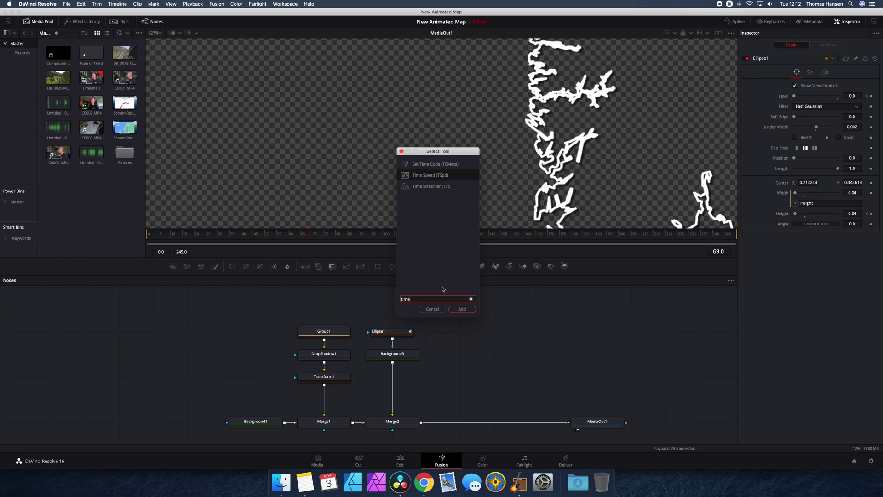
{"action": "double_click", "coordinate": [431, 179]}
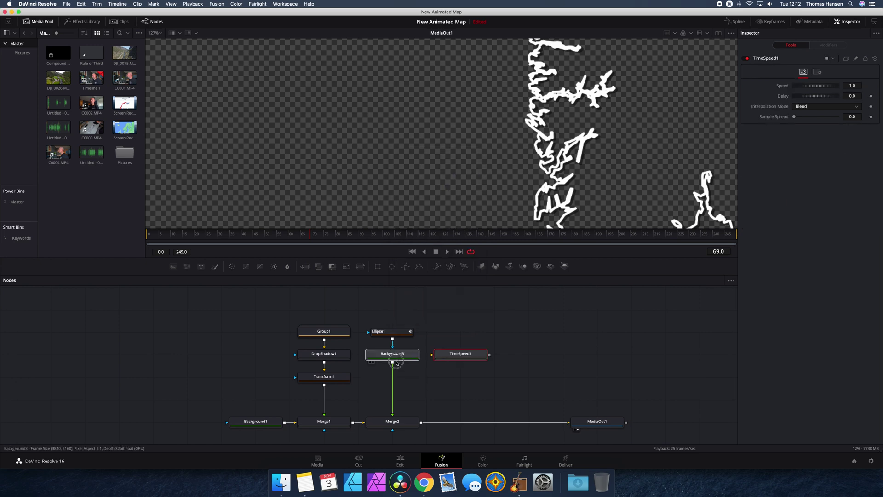
{"action": "left_click", "coordinate": [455, 359]}
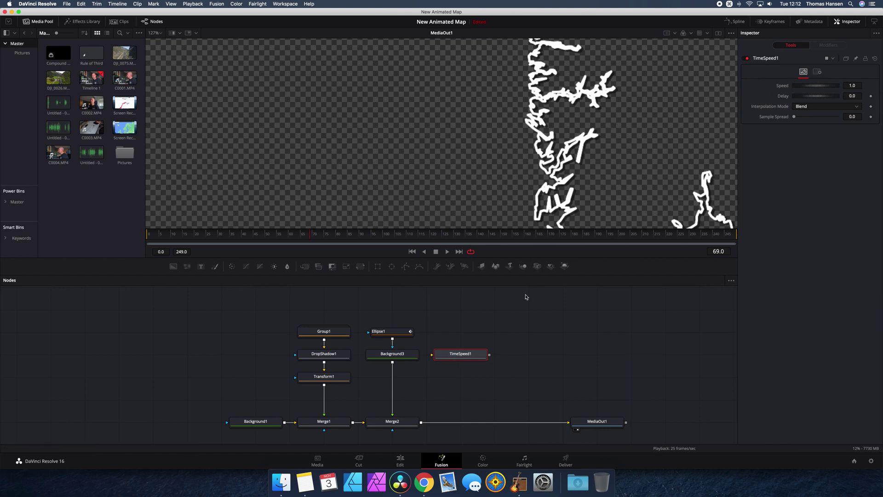
Wire Background3 into TimeSpeed1, feed it into a new Merge3, and line the nodes up
{"action": "left_click", "coordinate": [393, 357]}
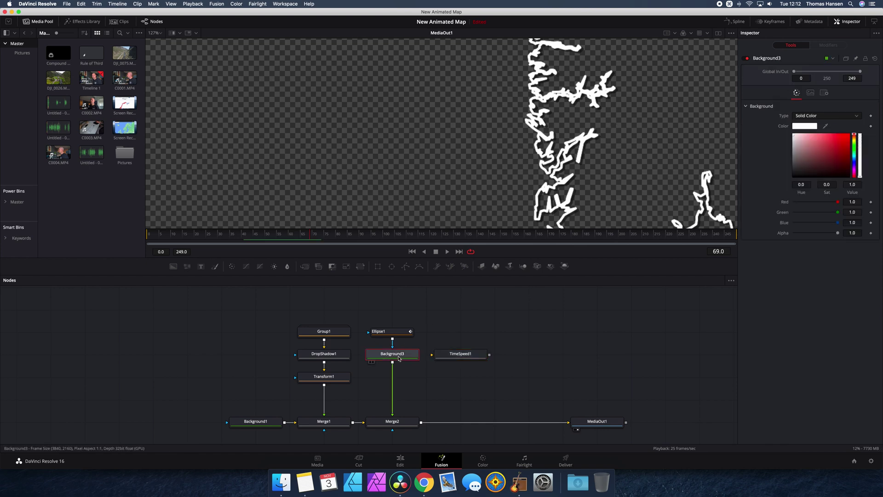
{"action": "left_click", "coordinate": [460, 357]}
{"action": "left_click", "coordinate": [403, 358]}
{"action": "left_click_drag", "start_coordinate": [393, 362], "coordinate": [472, 366]}
{"action": "left_click_drag", "start_coordinate": [524, 355], "coordinate": [392, 363]}
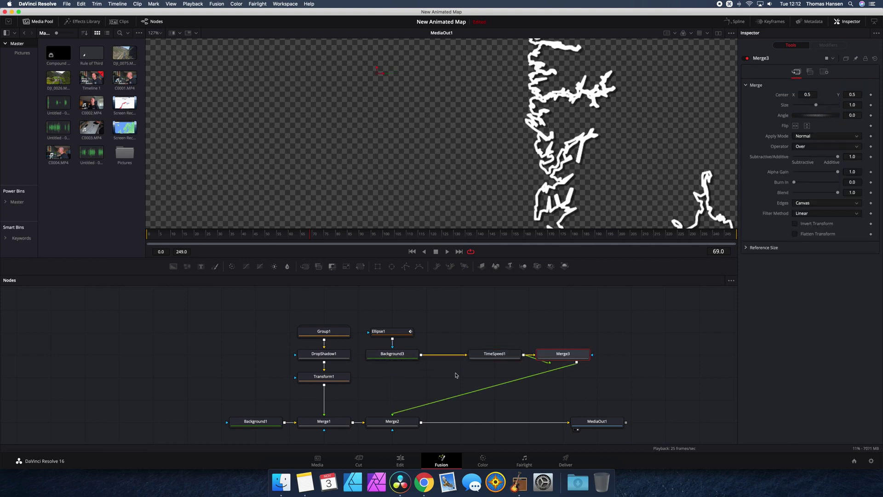
{"action": "left_click_drag", "start_coordinate": [561, 359], "coordinate": [391, 381]}
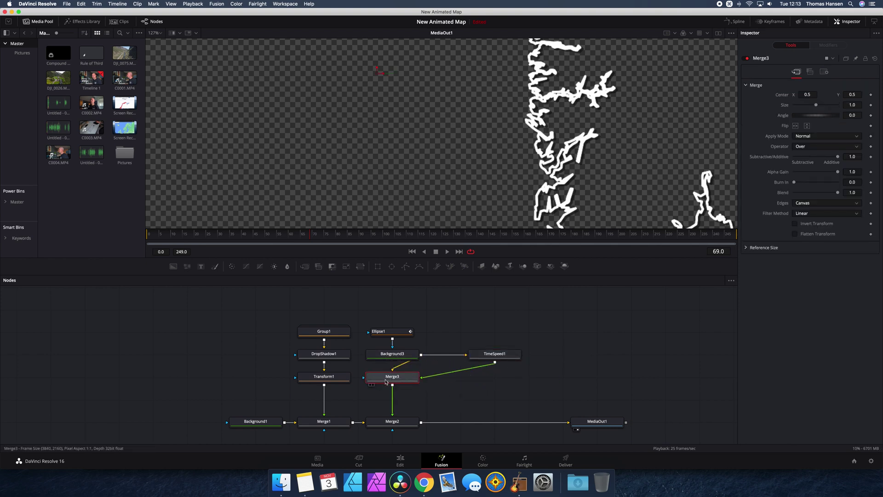
{"action": "left_click_drag", "start_coordinate": [497, 357], "coordinate": [497, 380]}
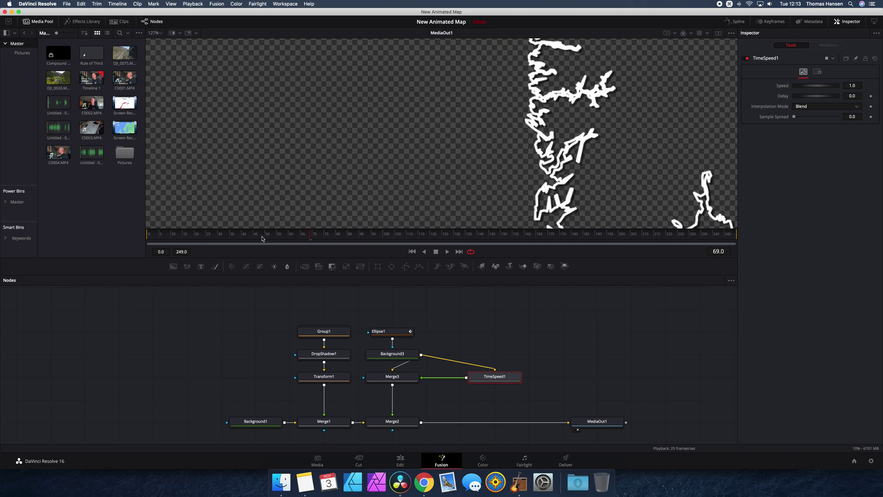
Set TimeSpeed1 Delay to 6 frames, then play and step to frame 47 to see the second ping
{"action": "left_click", "coordinate": [816, 98]}
{"action": "left_click_drag", "start_coordinate": [815, 97], "coordinate": [820, 98]}
{"action": "key", "text": "space"}
{"action": "key", "text": "space"}
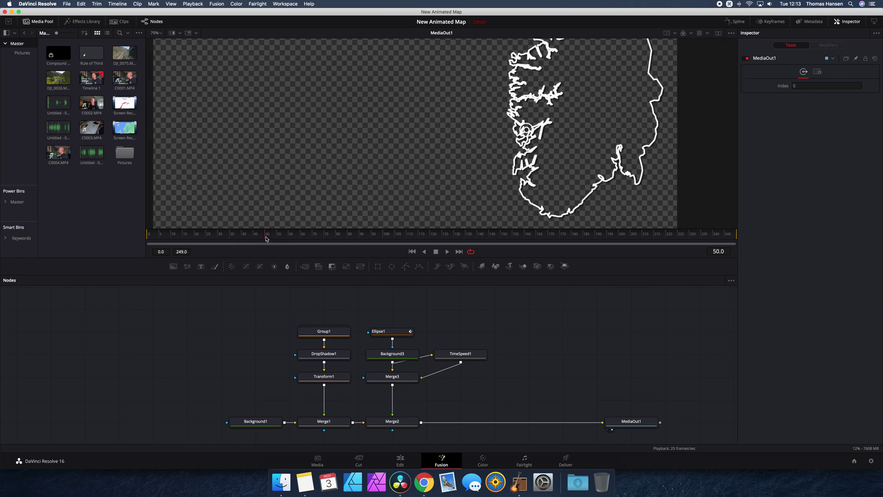
{"action": "key", "text": "Left"}
{"action": "key", "text": "Left"}
{"action": "key", "text": "Left"}
{"action": "key", "text": "Left"}
{"action": "key", "text": "Right"}
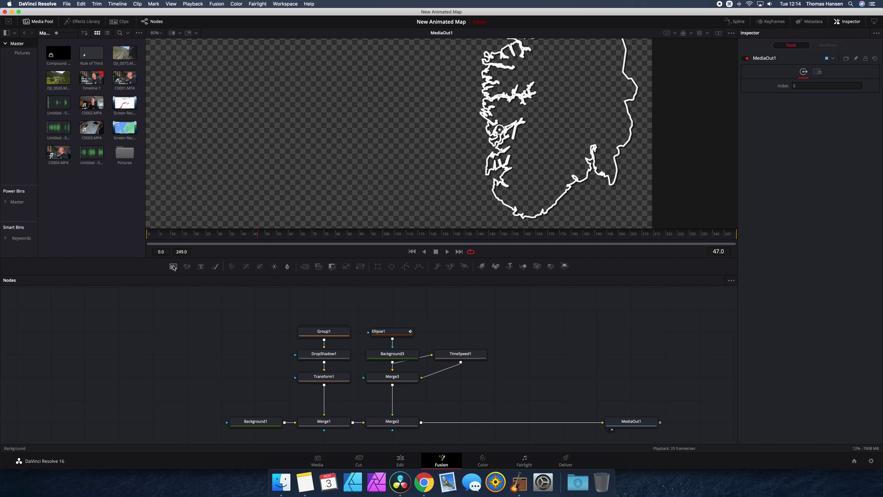
Insert a Background4 node before MediaOut1 via Merge4 and make its colour white
{"action": "left_click_drag", "start_coordinate": [173, 266], "coordinate": [421, 422]}
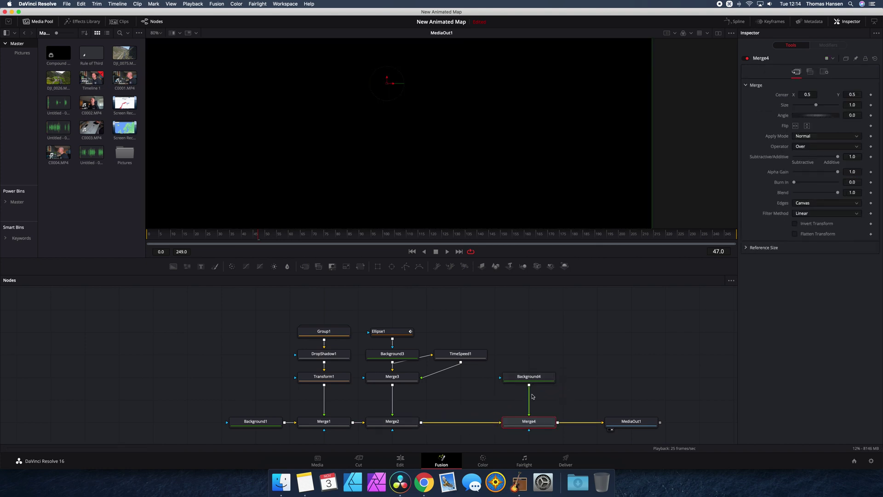
{"action": "left_click", "coordinate": [534, 379]}
{"action": "left_click_drag", "start_coordinate": [811, 162], "coordinate": [792, 134]}
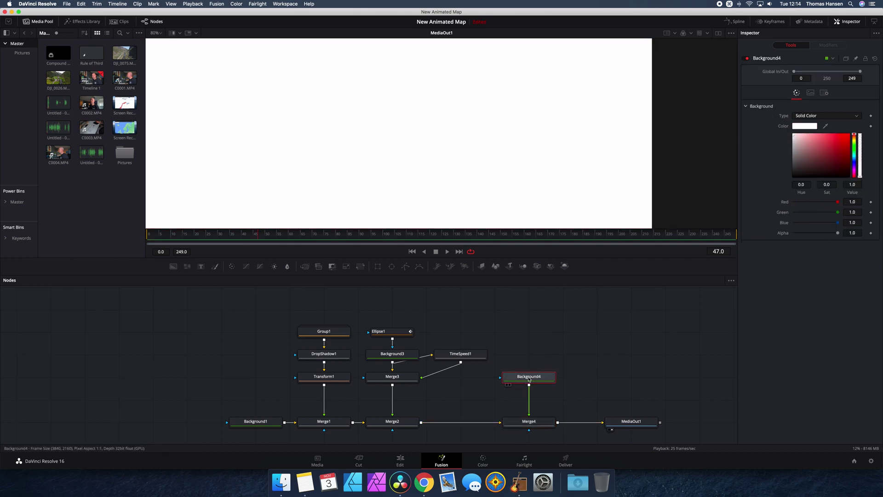
Search 'mask' and attach a Mask Paint node to Background4
{"action": "key", "text": "shift"}
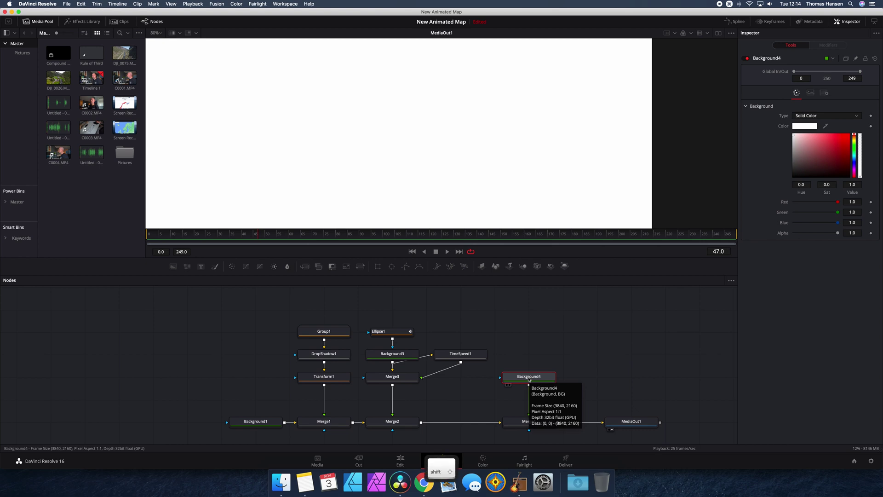
{"action": "key", "text": "shift+space"}
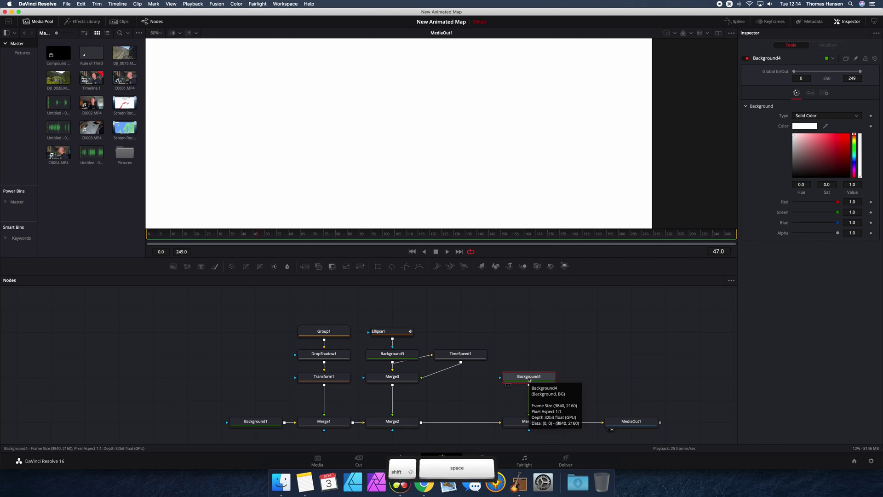
{"action": "type", "text": "mask"}
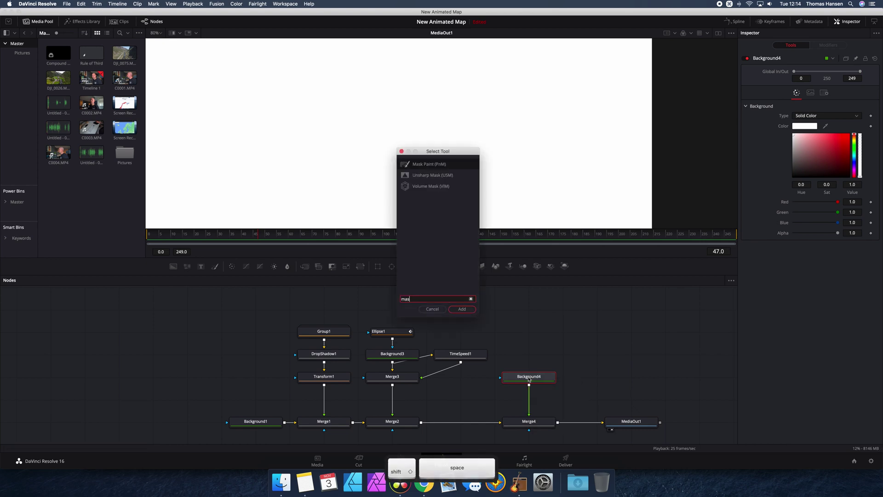
{"action": "left_click", "coordinate": [467, 311]}
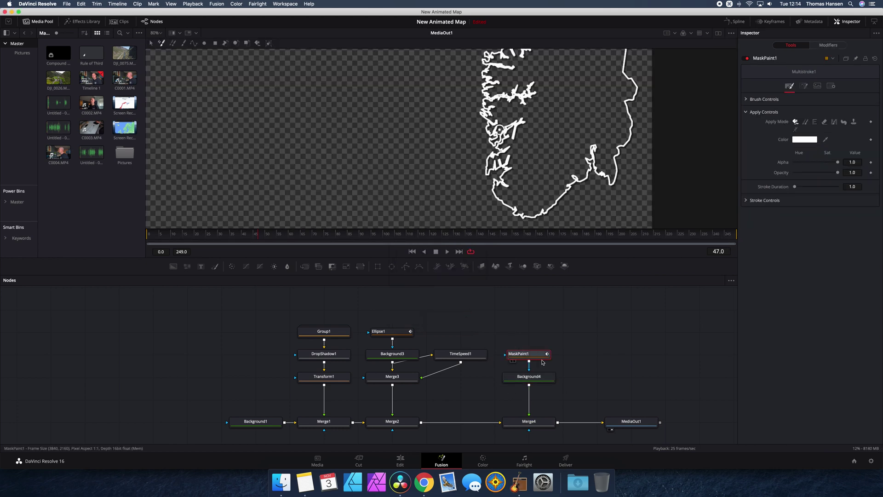
Choose the Polyline Stroke tool with a Circle brush shape and select the brush Size field
{"action": "left_click", "coordinate": [193, 46]}
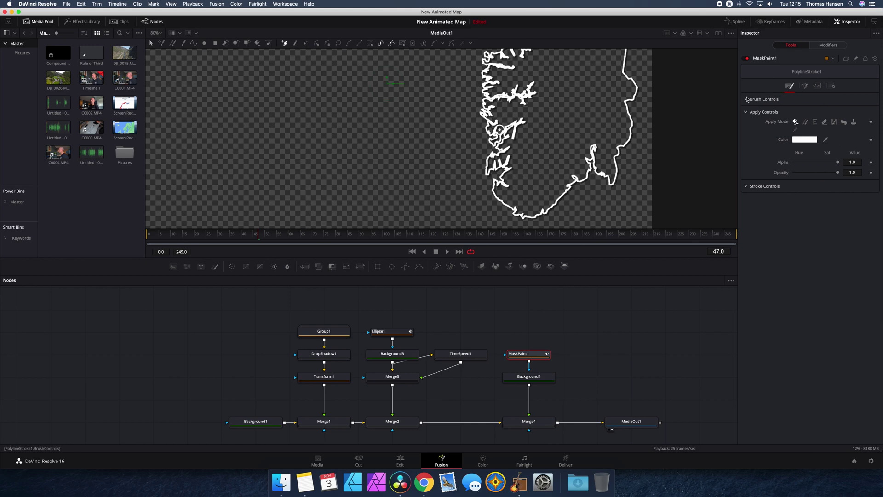
{"action": "left_click", "coordinate": [746, 100]}
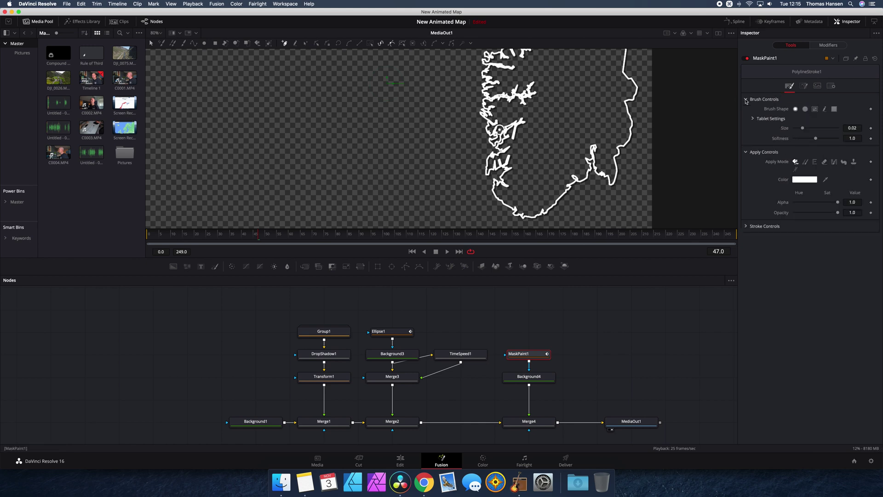
{"action": "left_click", "coordinate": [804, 109]}
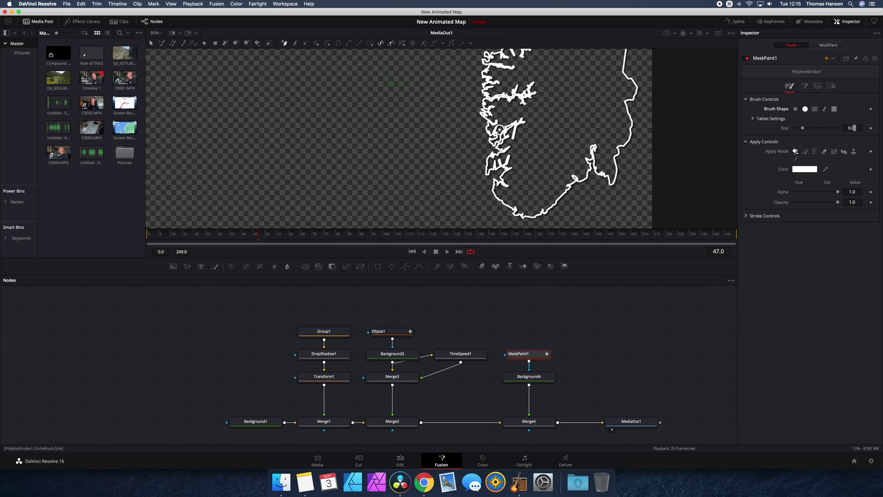
{"action": "left_click", "coordinate": [852, 128]}
Set brush size 0.002 and draw the callout line down-left from the ring, then horizontally left
{"action": "type", "text": "0.002"}
{"action": "key", "text": "Return"}
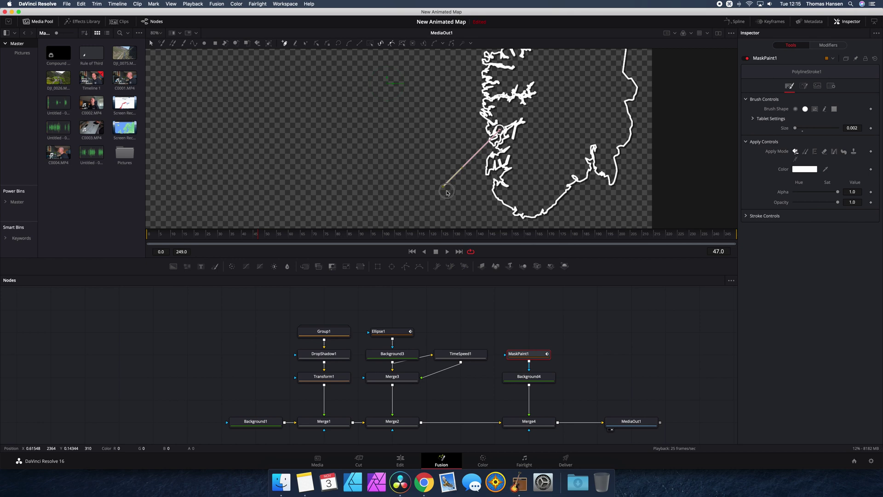
{"action": "left_click", "coordinate": [444, 191]}
{"action": "key", "text": "shift"}
{"action": "left_click_drag", "start_coordinate": [365, 191], "coordinate": [351, 210]}
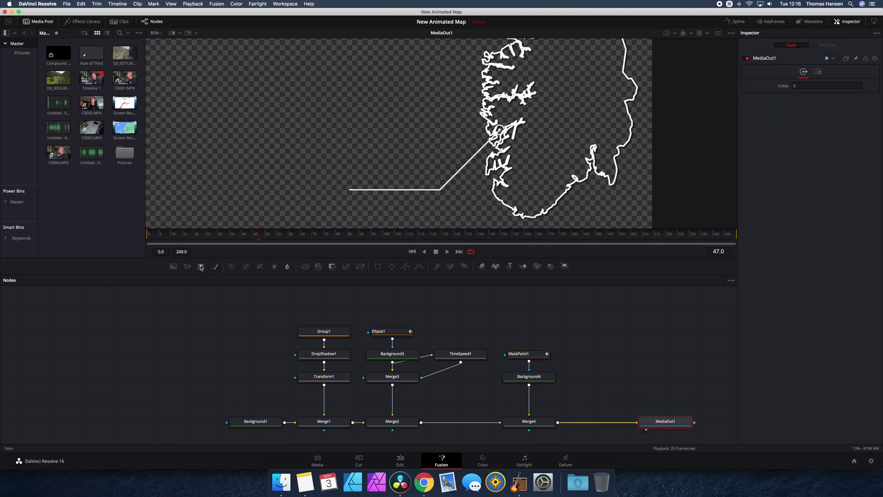
Add a Text+ node reading BERGEN and place it just above the line's horizontal end
{"action": "mouse_move", "coordinate": [200, 266]}
{"action": "left_mouse_down"}
{"action": "mouse_move", "coordinate": [634, 361]}
{"action": "mouse_move", "coordinate": [598, 373]}
{"action": "mouse_move", "coordinate": [617, 405]}
{"action": "mouse_move", "coordinate": [560, 422]}
{"action": "left_mouse_up"}
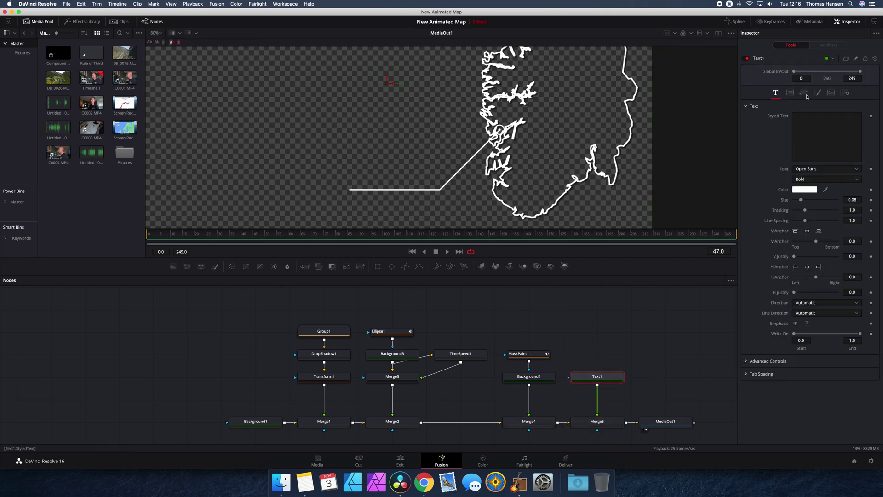
{"action": "left_click", "coordinate": [807, 125]}
{"action": "type", "text": "BERGEN"}
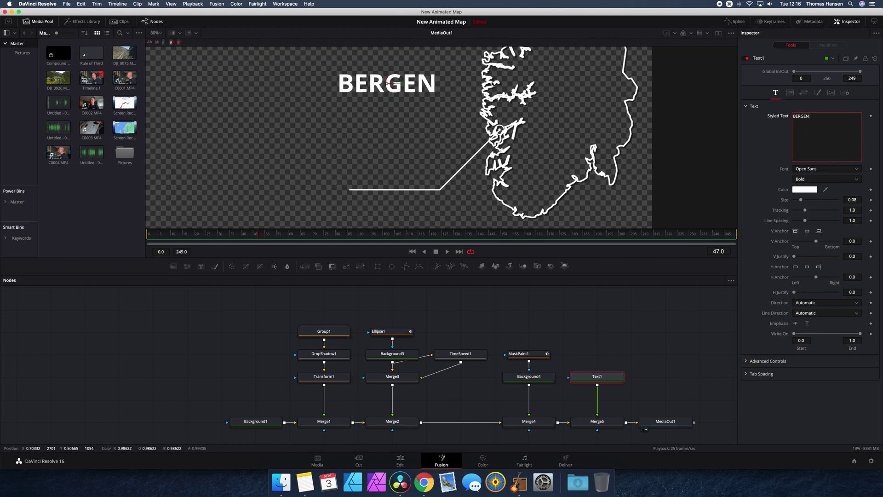
{"action": "left_click_drag", "start_coordinate": [388, 84], "coordinate": [391, 175]}
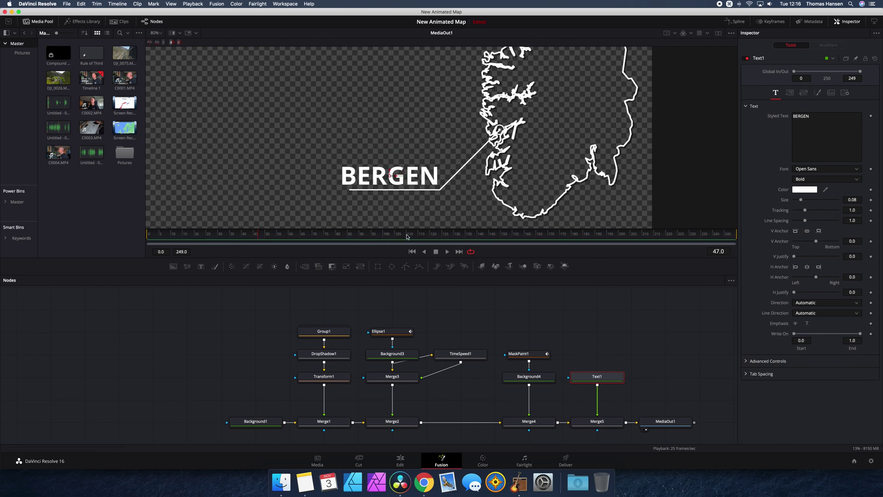
Extend the MaskPaint1 callout line with a new segment running under BERGEN
{"action": "left_click", "coordinate": [529, 357]}
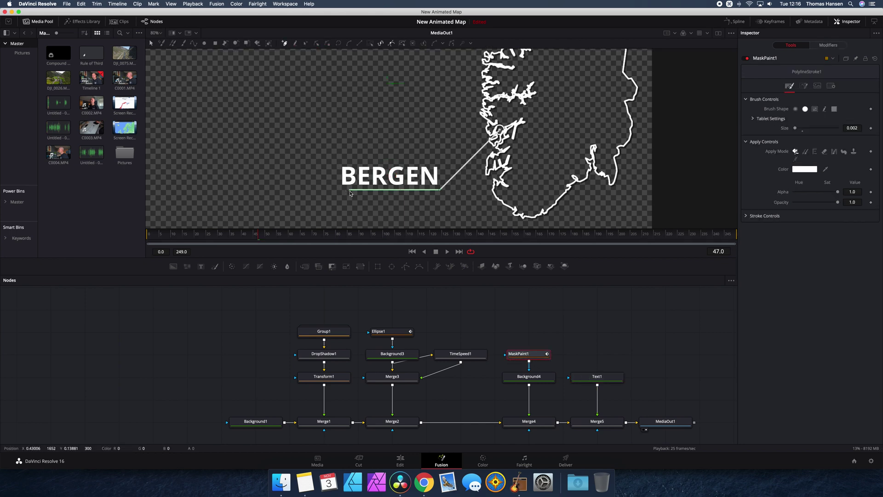
{"action": "key", "text": "shift"}
{"action": "left_click", "coordinate": [335, 193]}
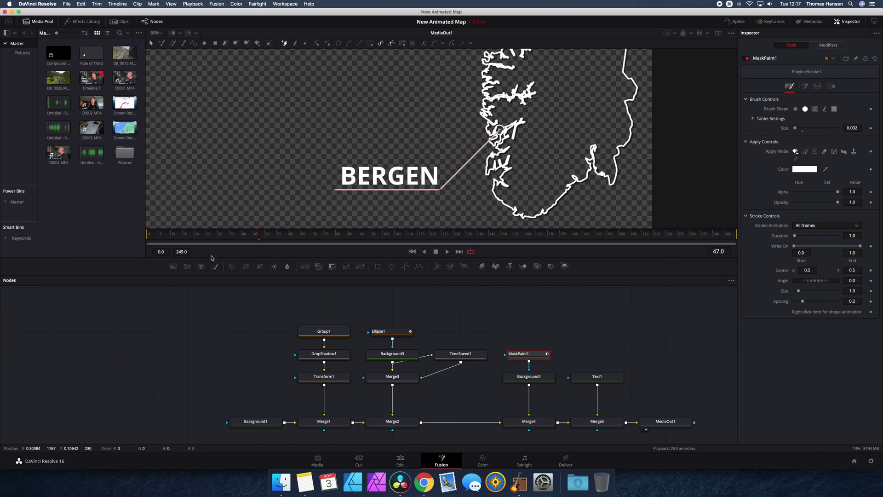
{"action": "left_click", "coordinate": [580, 316]}
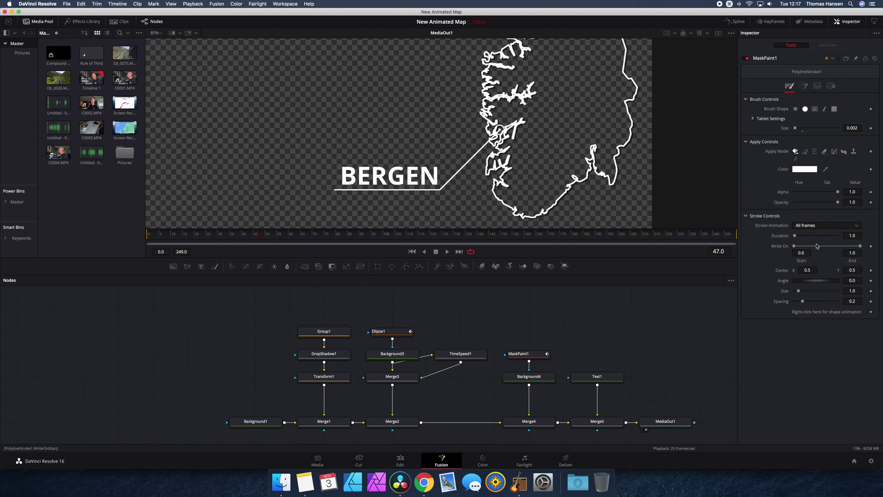
{"action": "left_click", "coordinate": [520, 353]}
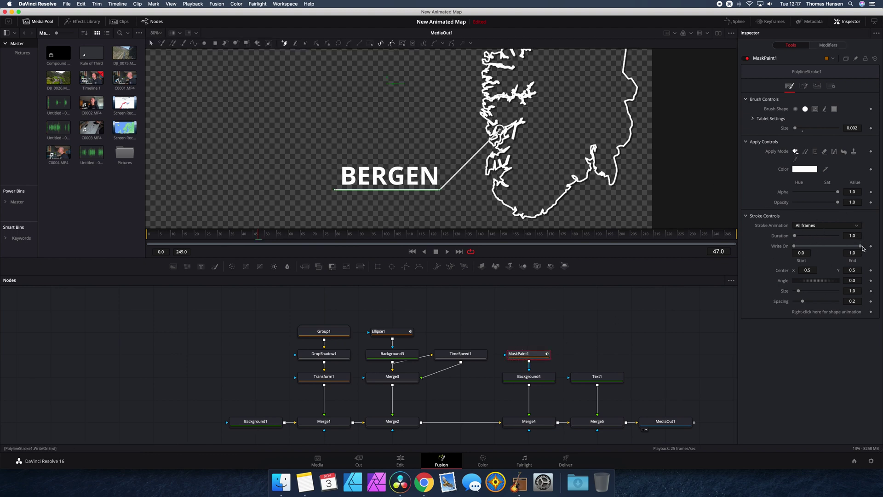
Keyframe the line's Write On End from 0 at frame 47 to 1.0 at frame 67
{"action": "left_click_drag", "start_coordinate": [861, 248], "coordinate": [794, 249]}
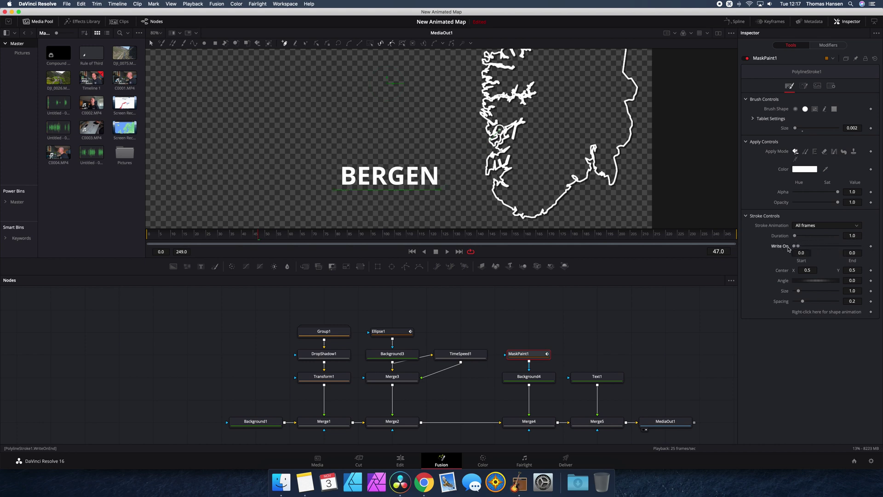
{"action": "left_click", "coordinate": [871, 247]}
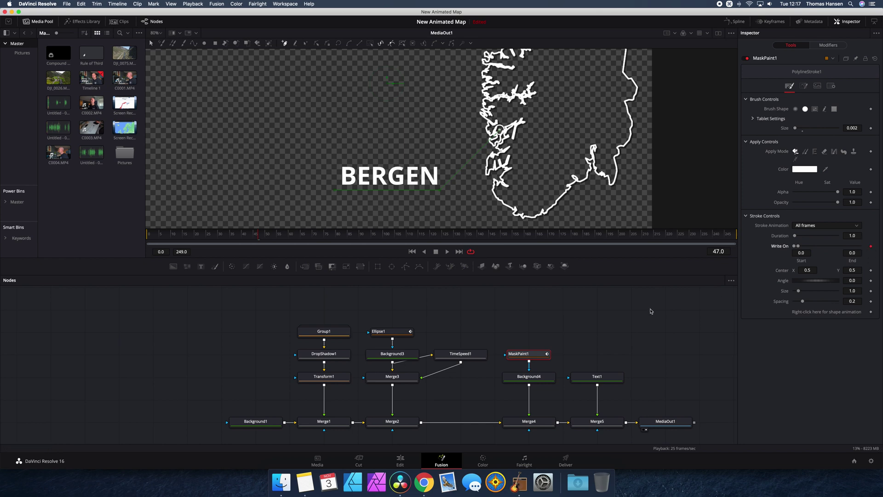
{"action": "left_click", "coordinate": [311, 237]}
{"action": "left_click_drag", "start_coordinate": [309, 238], "coordinate": [305, 238]}
{"action": "left_click_drag", "start_coordinate": [798, 247], "coordinate": [861, 247]}
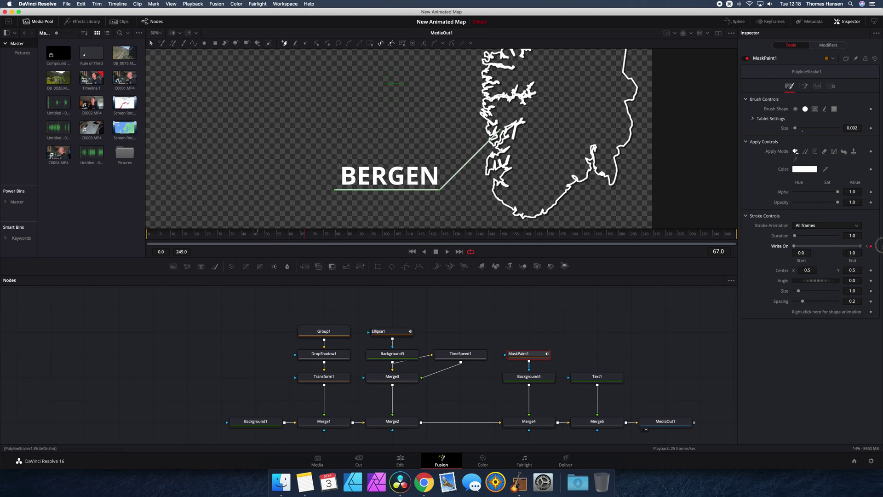
Play the line's draw-on from frame 32, scrub to frame 62, and select the BERGEN Text1 node
{"action": "left_click", "coordinate": [223, 234]}
{"action": "key", "text": "space"}
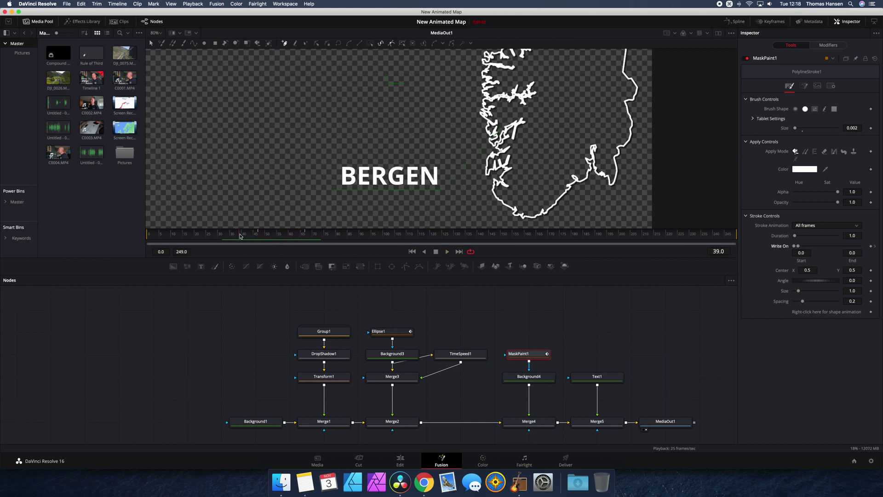
{"action": "key", "text": "space"}
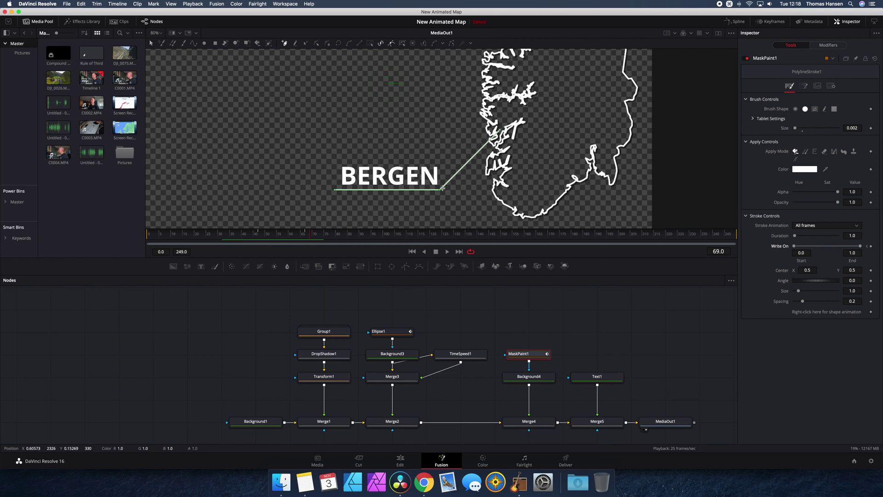
{"action": "key", "text": "shift+Right"}
{"action": "left_click", "coordinate": [295, 237]}
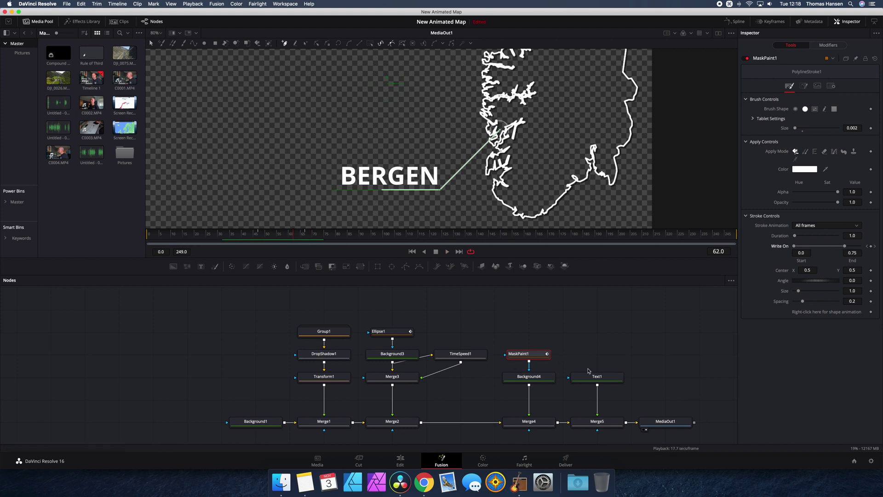
{"action": "left_click", "coordinate": [608, 378]}
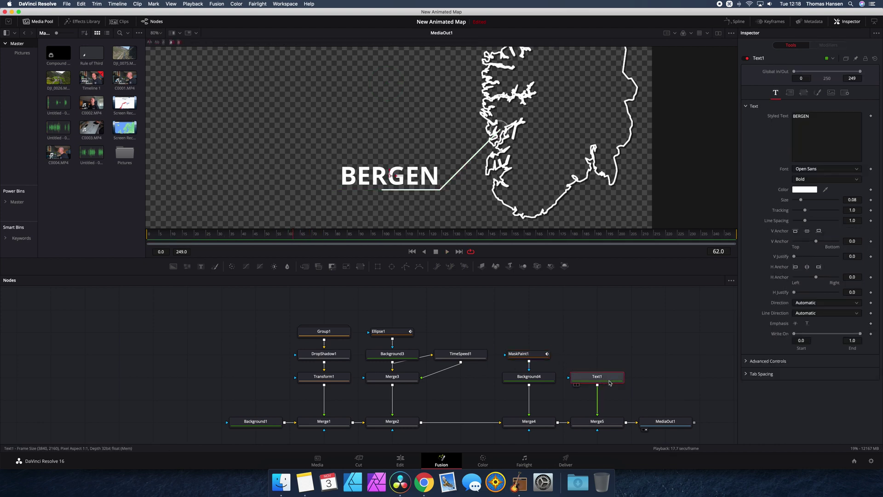
Add a Rectangle mask to Text1, fit it around BERGEN, and go to frame 56
{"action": "left_click", "coordinate": [378, 267]}
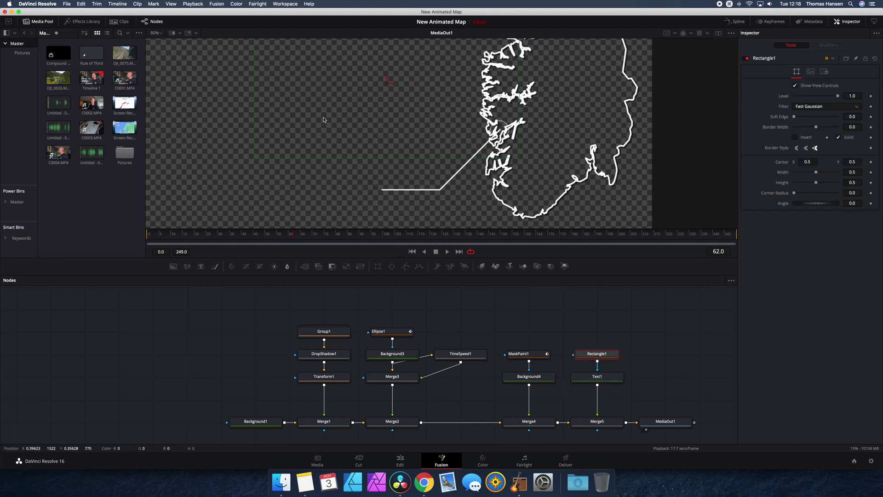
{"action": "left_click_drag", "start_coordinate": [388, 83], "coordinate": [373, 134]}
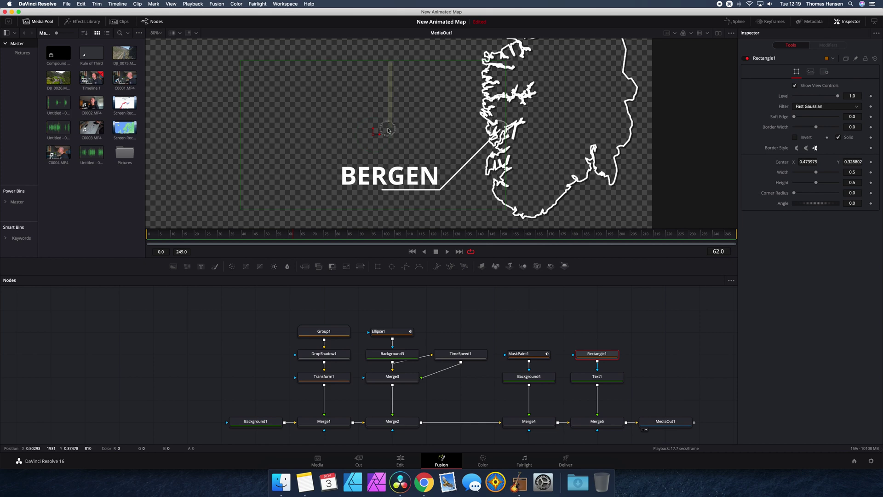
{"action": "left_click_drag", "start_coordinate": [400, 63], "coordinate": [390, 171]}
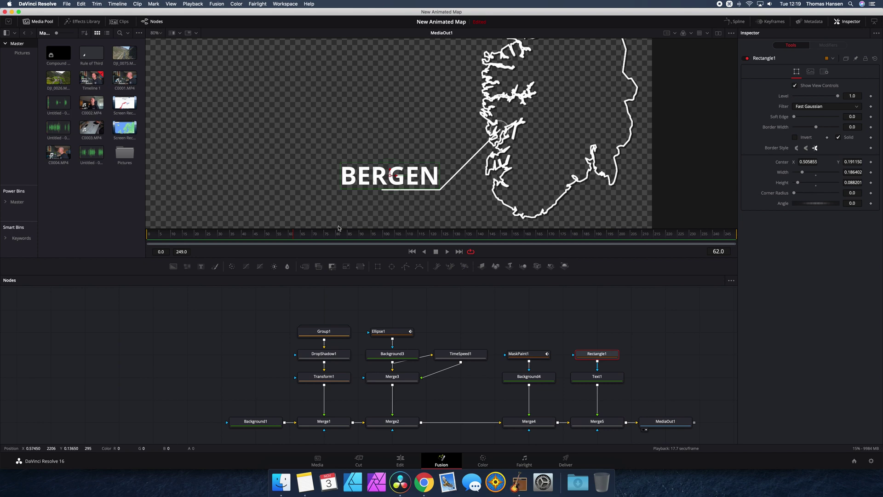
{"action": "key", "text": "j"}
{"action": "key", "text": "Right"}
Keyframe Rectangle1's centre off BERGEN at frame 56, then slide it left to 0.505855 at frame 67
{"action": "left_click_drag", "start_coordinate": [396, 177], "coordinate": [497, 176]}
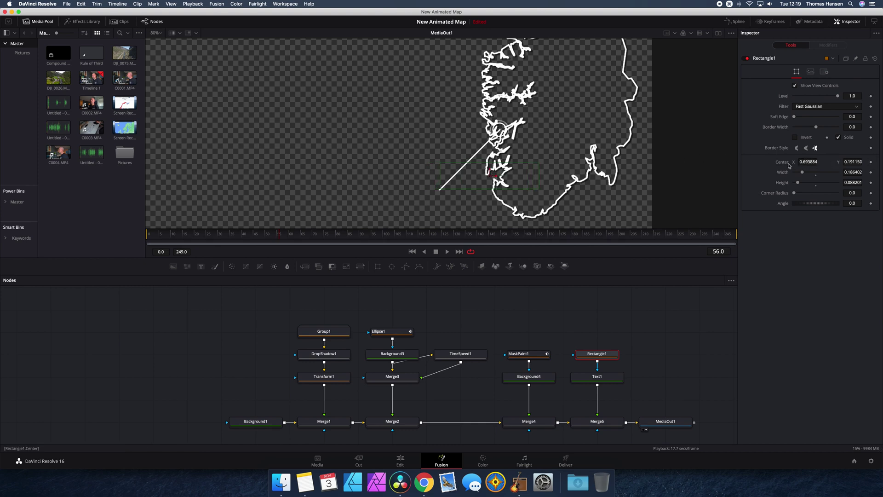
{"action": "left_click", "coordinate": [871, 162]}
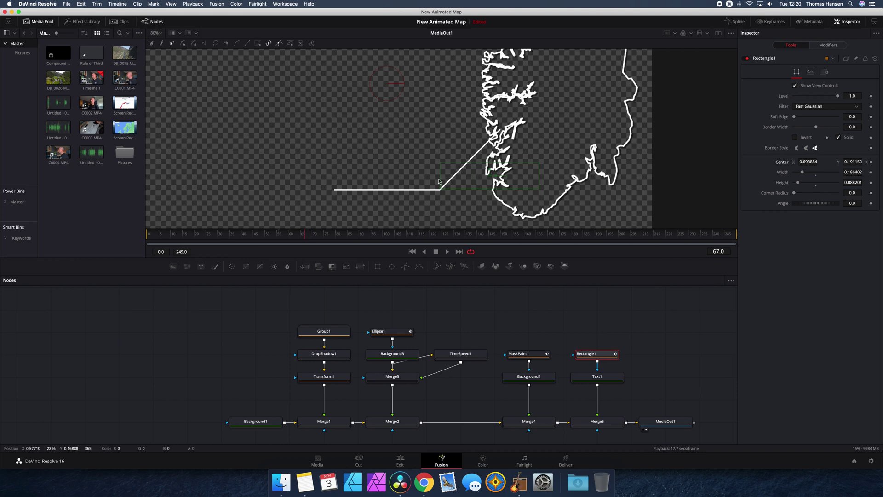
{"action": "left_click_drag", "start_coordinate": [496, 178], "coordinate": [398, 184]}
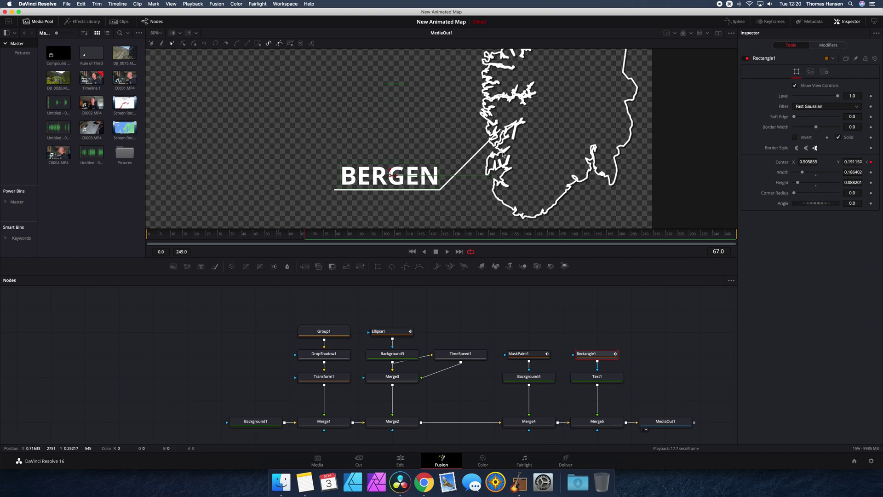
Play back the BERGEN reveal through frame 81, then shift MediaOut1 further right of Merge5
{"action": "left_click", "coordinate": [241, 235]}
{"action": "key", "text": "space"}
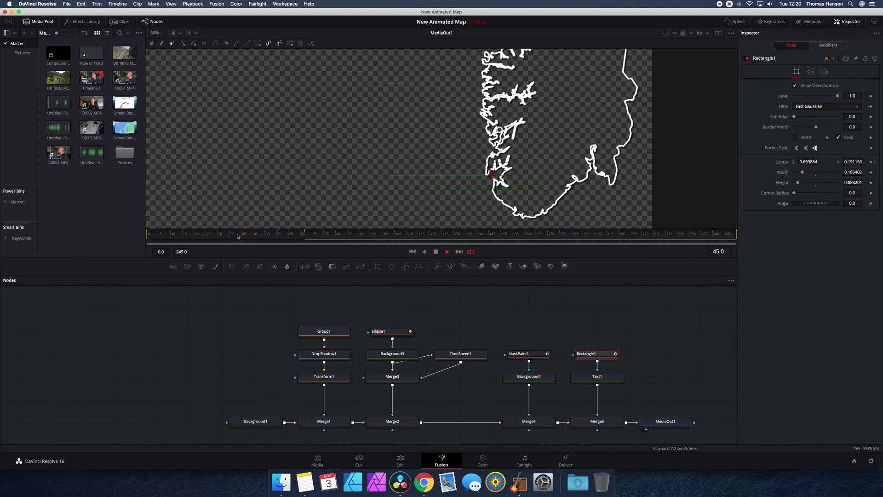
{"action": "left_click", "coordinate": [253, 237]}
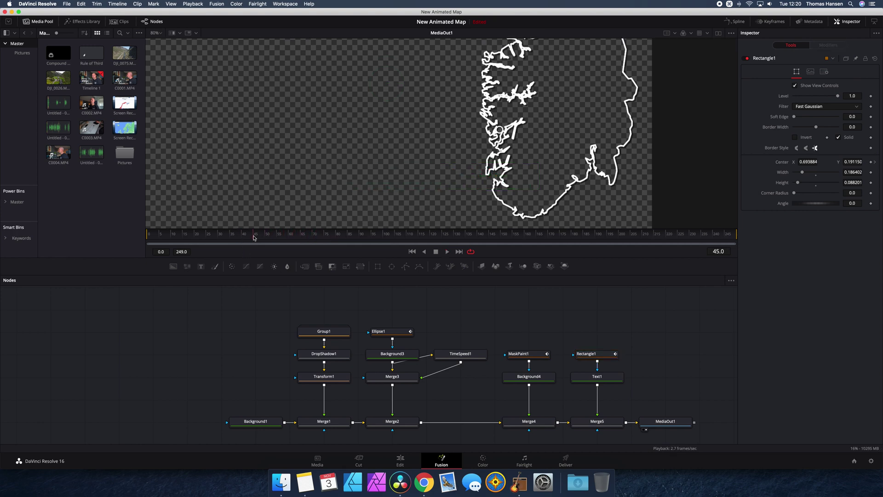
{"action": "left_click", "coordinate": [242, 239]}
{"action": "key", "text": "space"}
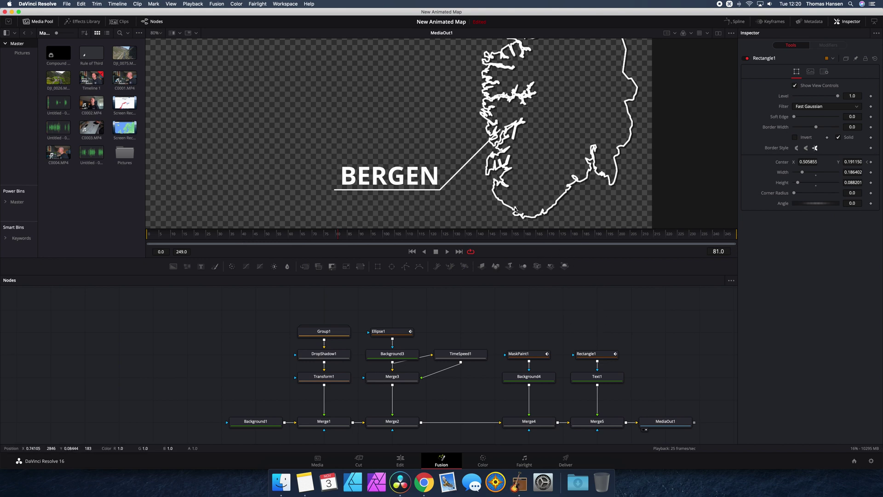
{"action": "left_click_drag", "start_coordinate": [667, 422], "coordinate": [698, 422]}
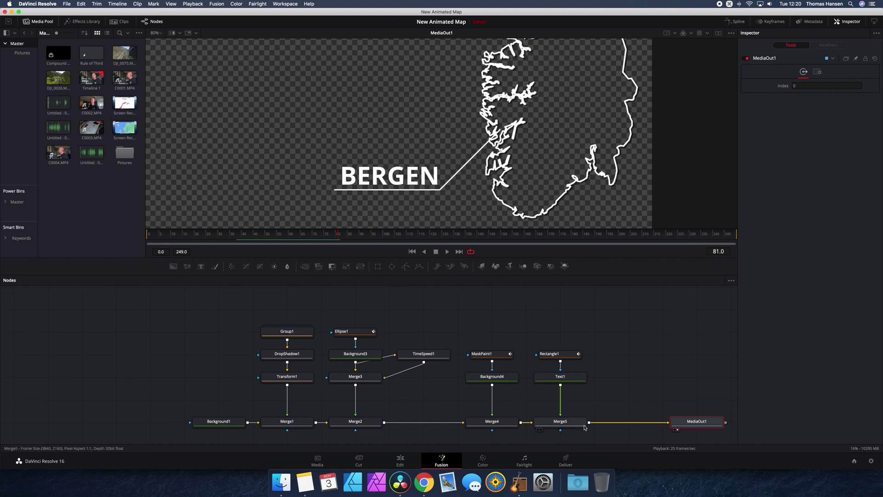
Insert a Transform2 node between Merge5 and MediaOut1
{"action": "left_click", "coordinate": [568, 421]}
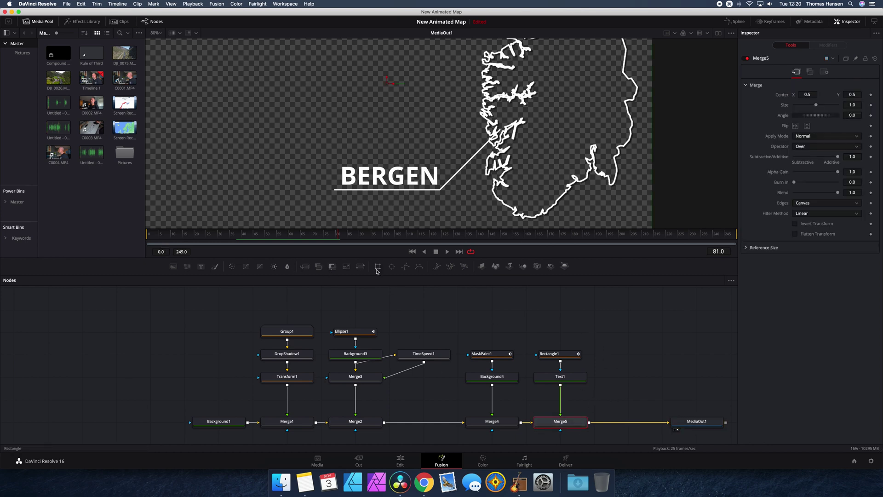
{"action": "left_click", "coordinate": [360, 266]}
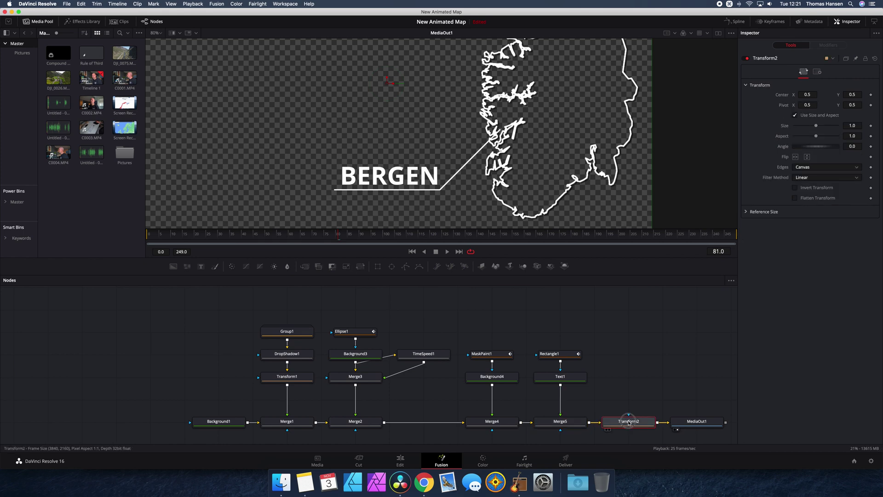